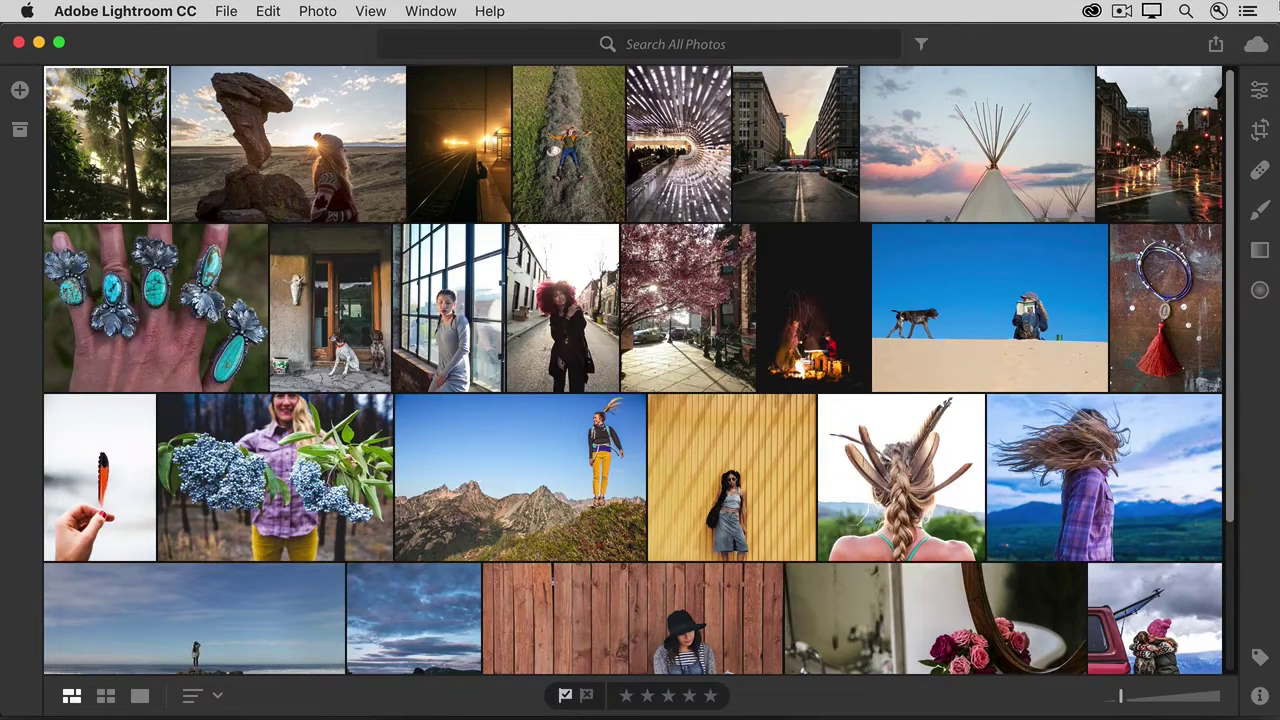
Review cloud storage usage and sync status, scrolling through the details
{"action": "left_click", "coordinate": [1252, 48]}
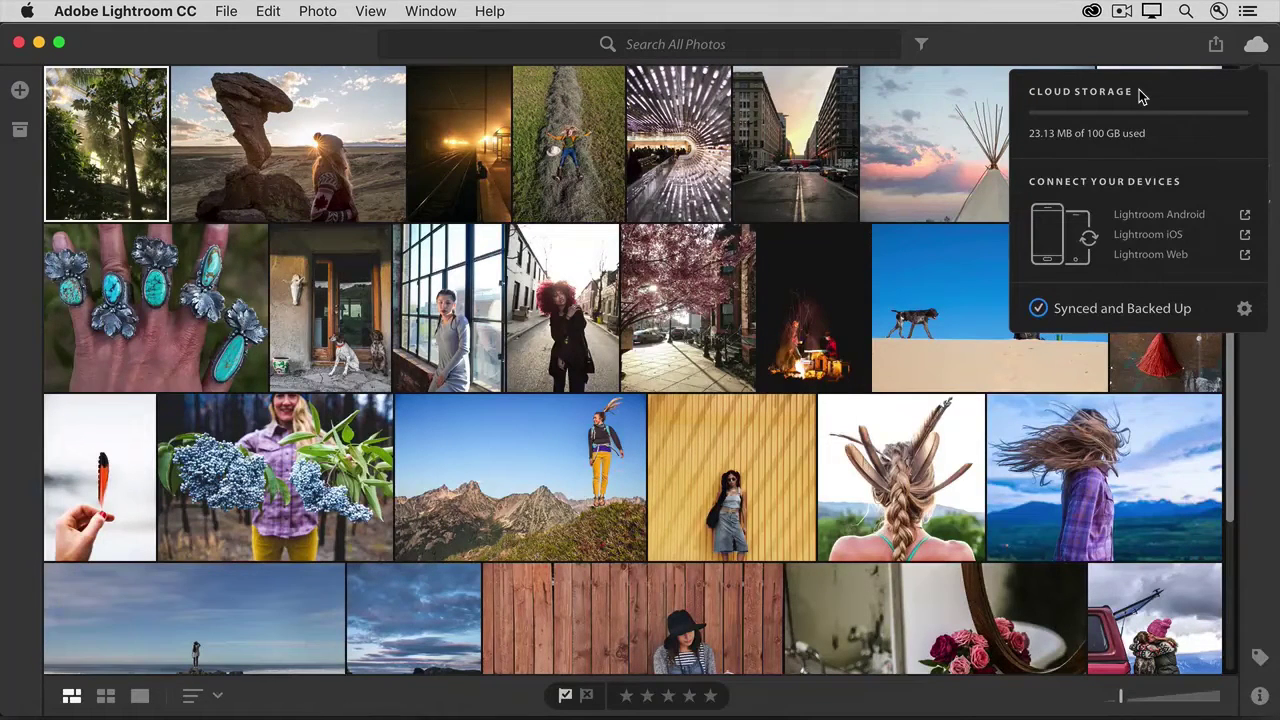
{"action": "left_click", "coordinate": [1256, 48]}
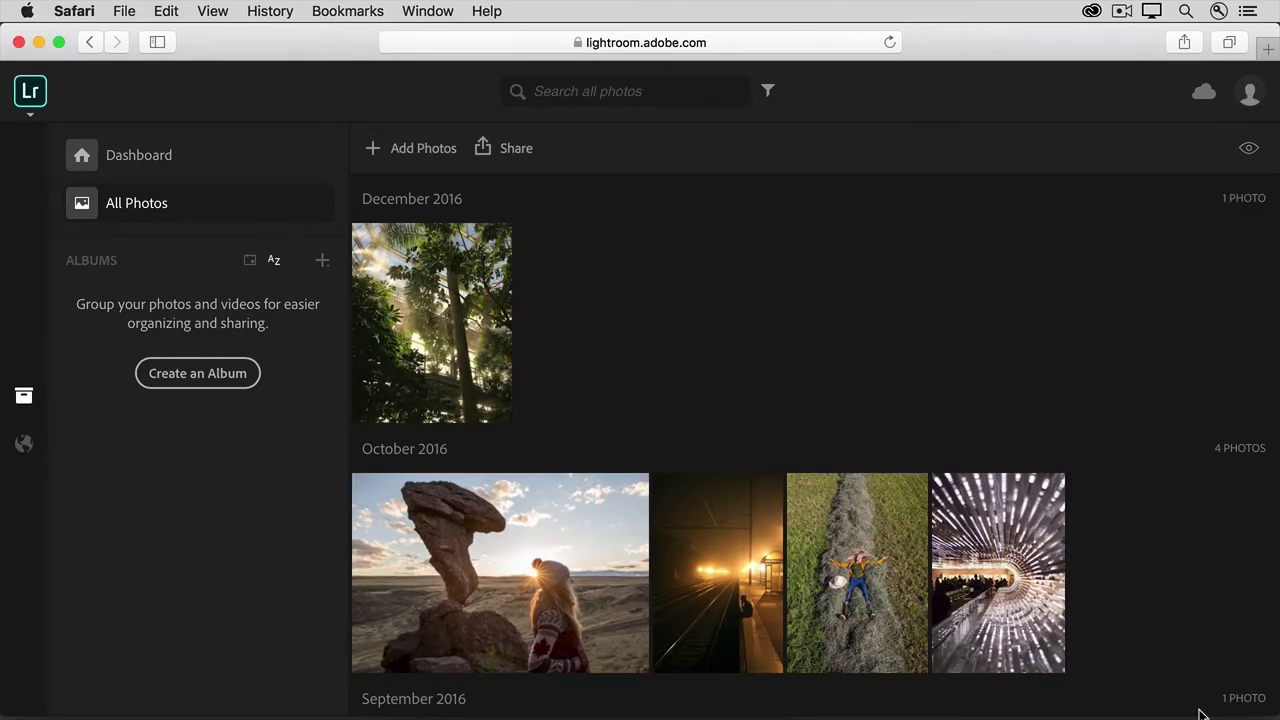
{"action": "scroll", "coordinate": [1200, 712], "scroll_direction": "down", "scroll_amount": 5}
{"action": "scroll", "coordinate": [1200, 712], "scroll_direction": "down", "scroll_amount": 2}
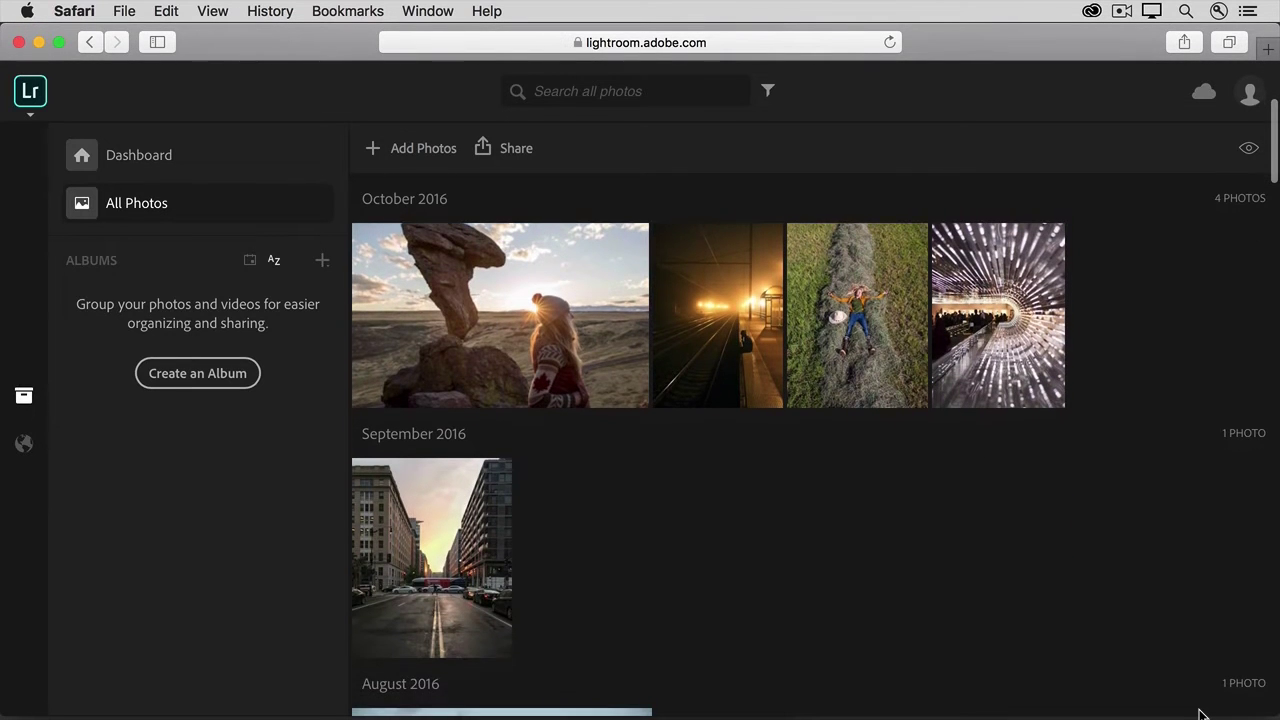
{"action": "scroll", "coordinate": [1200, 712], "scroll_direction": "down", "scroll_amount": 3}
{"action": "scroll", "coordinate": [1200, 712], "scroll_direction": "down", "scroll_amount": 4}
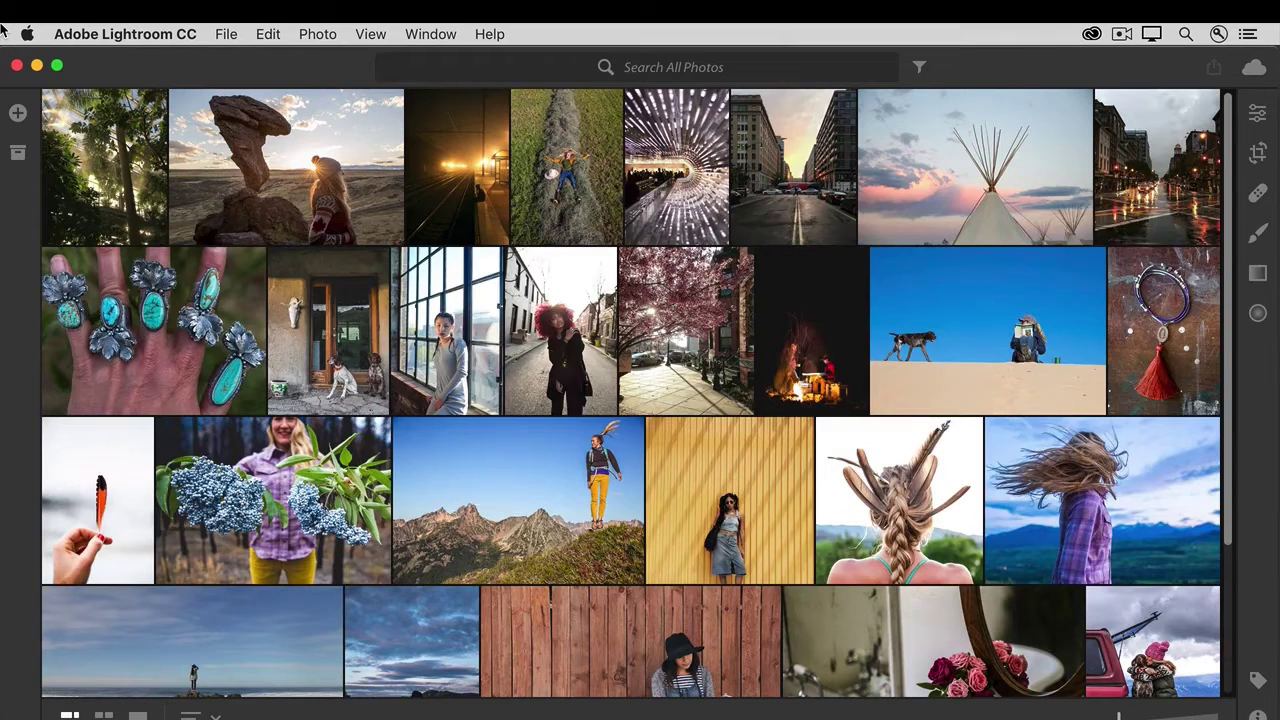
Recheck cloud sync status, then relaunch Lightroom CC from the Creative Cloud apps list
{"action": "left_click", "coordinate": [1254, 68]}
{"action": "left_click", "coordinate": [1091, 33]}
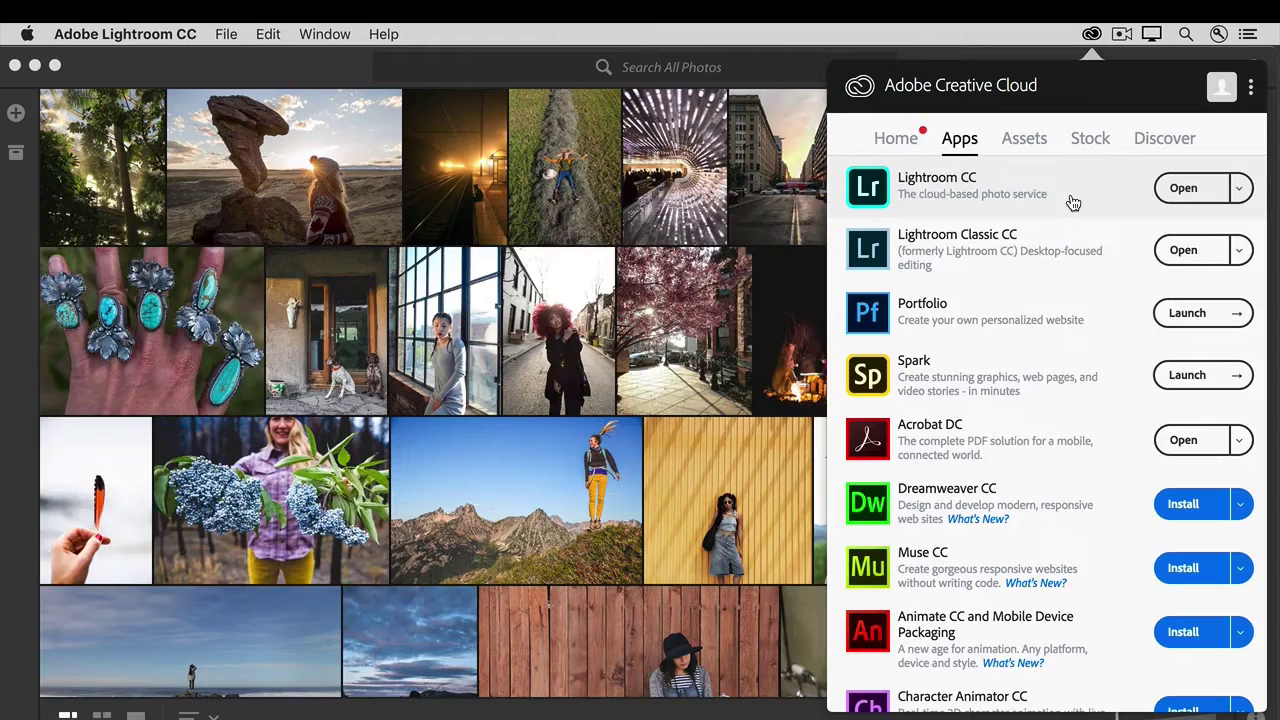
{"action": "left_click", "coordinate": [1185, 192]}
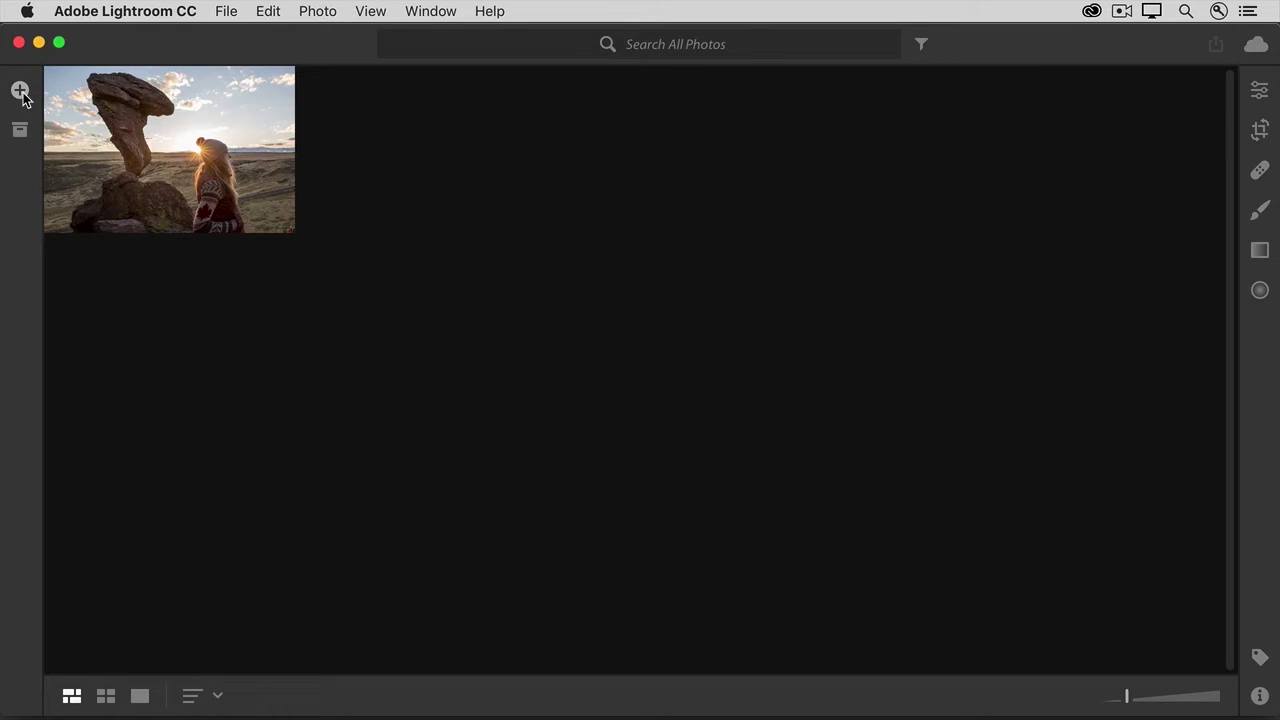
Begin adding photos to the library from the 1_sample_files folder
{"action": "left_click", "coordinate": [20, 92]}
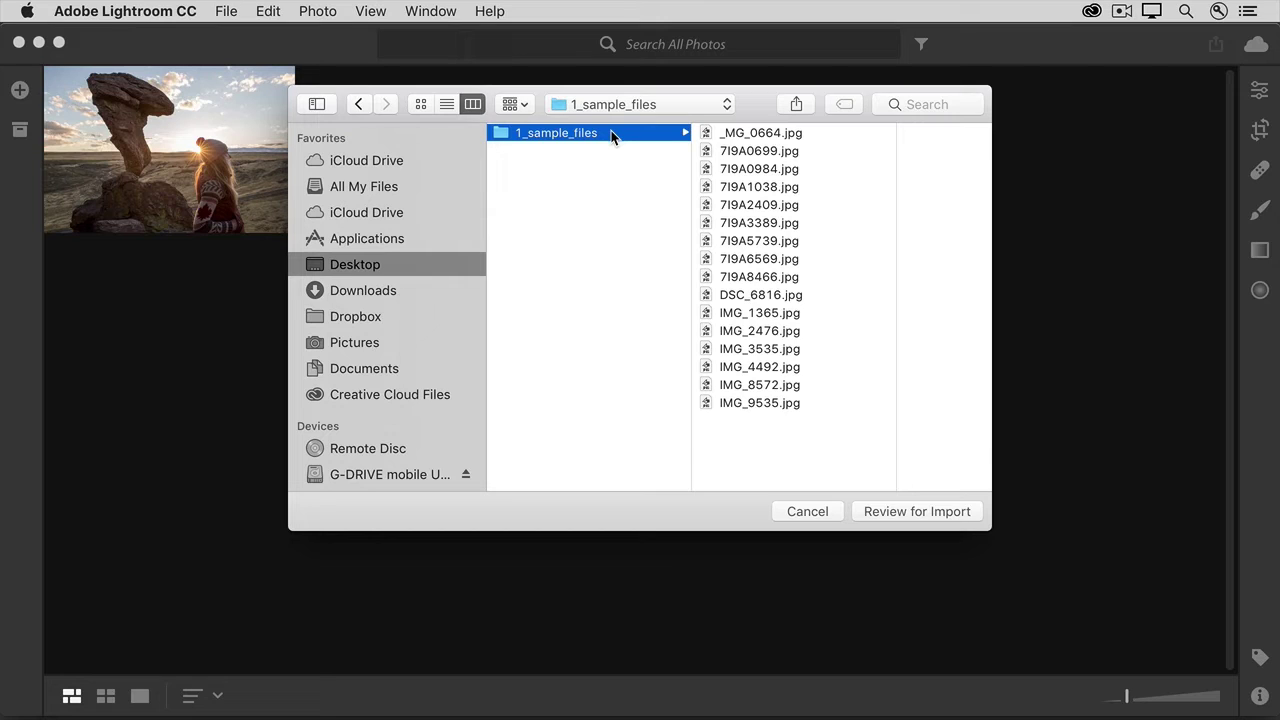
Review the 1_sample_files photos for import, briefly excluding the dog and flower shots, then reselect all
{"action": "left_click", "coordinate": [859, 512]}
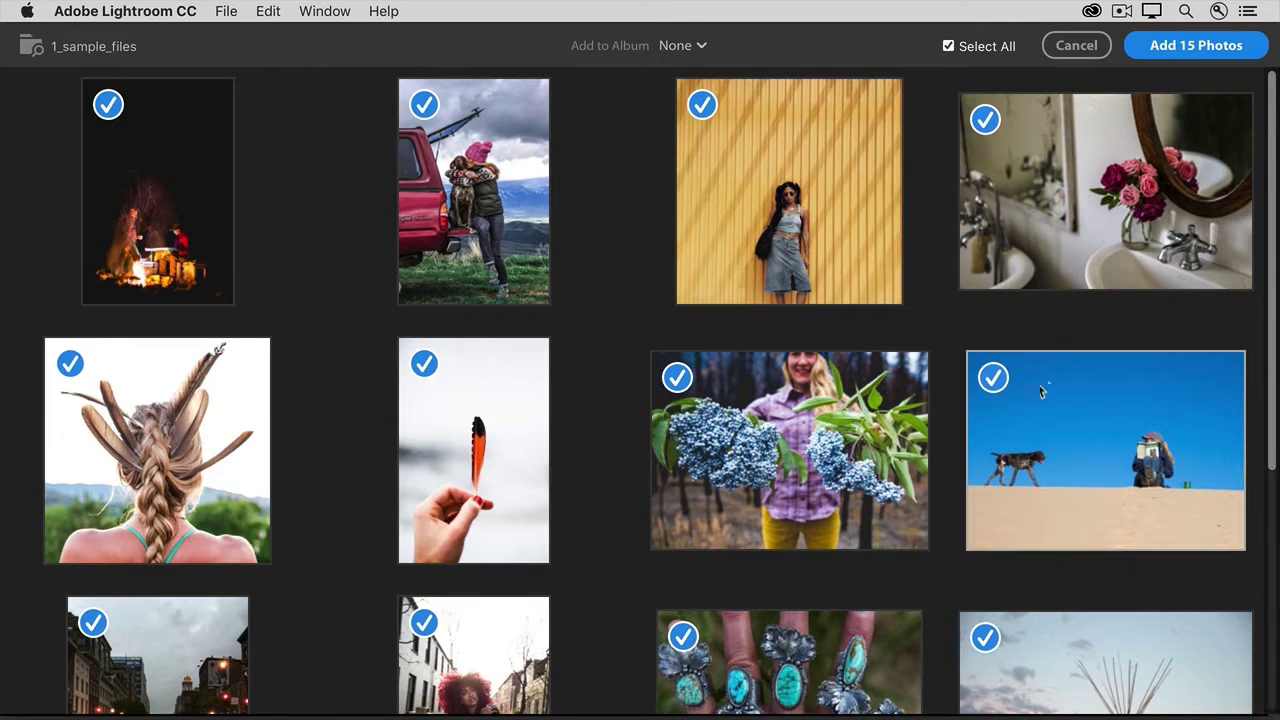
{"action": "left_click", "coordinate": [994, 383]}
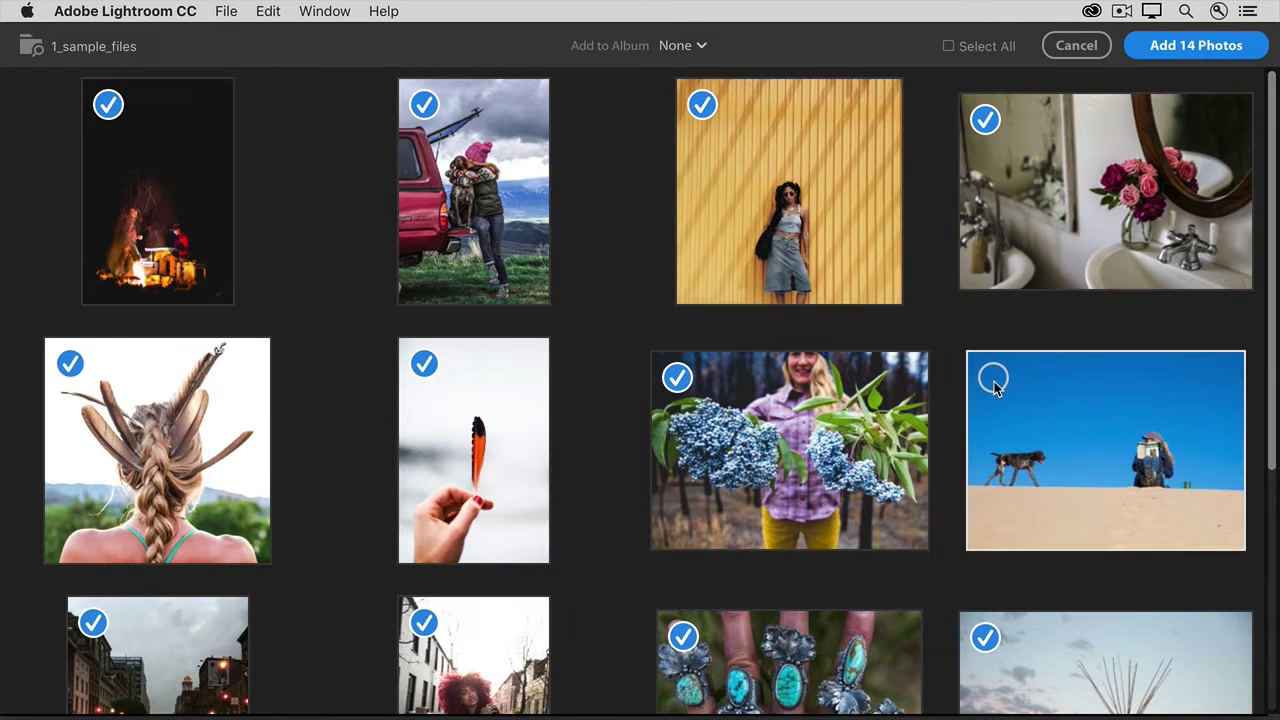
{"action": "left_click", "coordinate": [677, 378]}
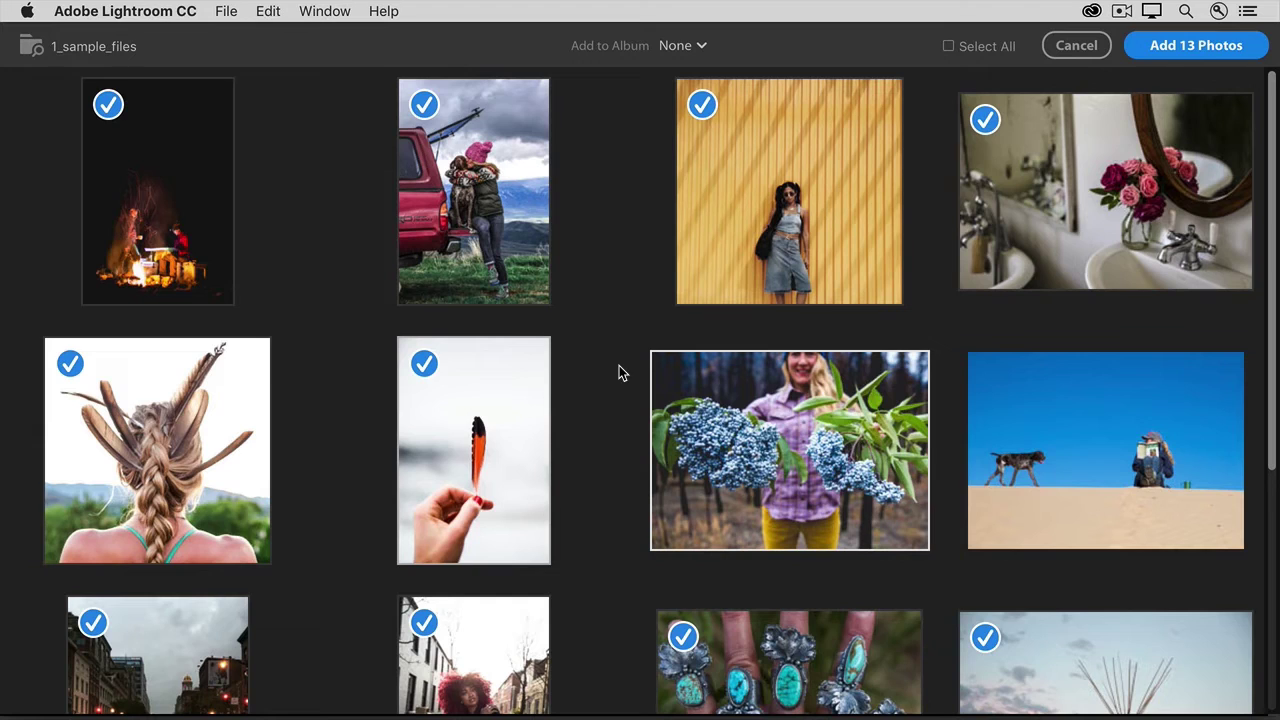
{"action": "left_click", "coordinate": [949, 47]}
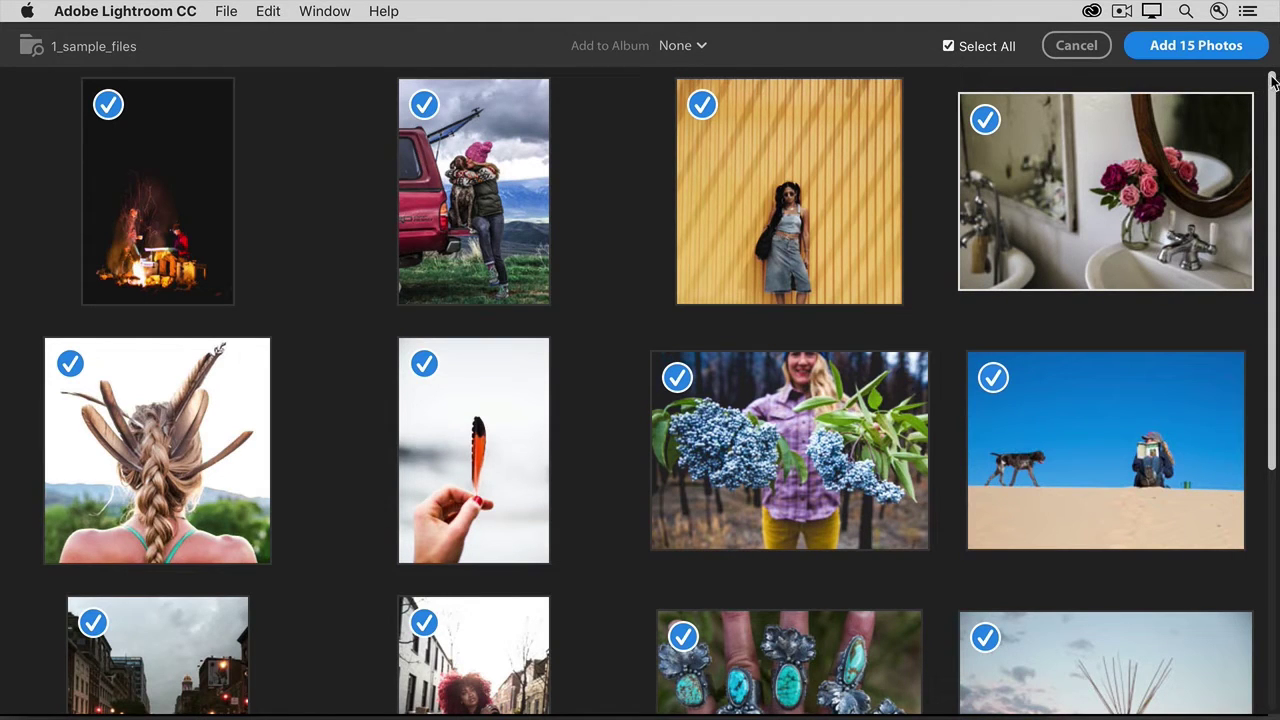
{"action": "left_click_drag", "start_coordinate": [1273, 78], "coordinate": [1270, 342]}
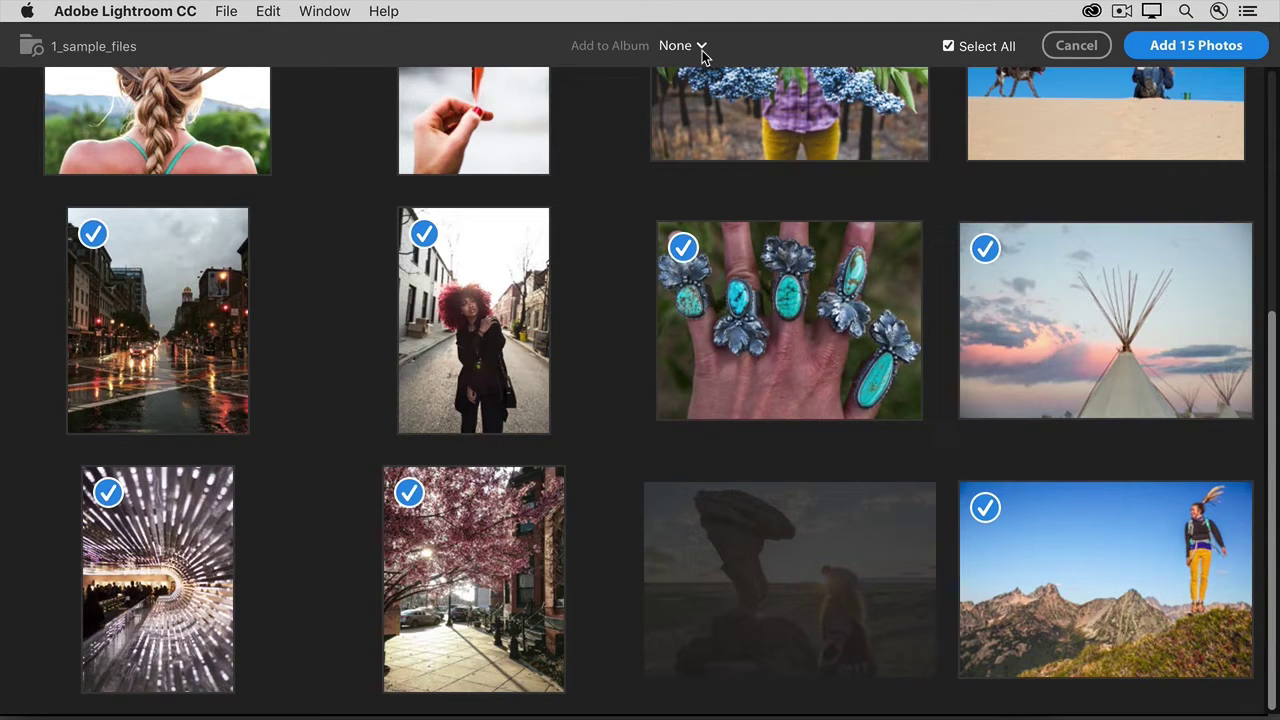
{"action": "left_click", "coordinate": [702, 50]}
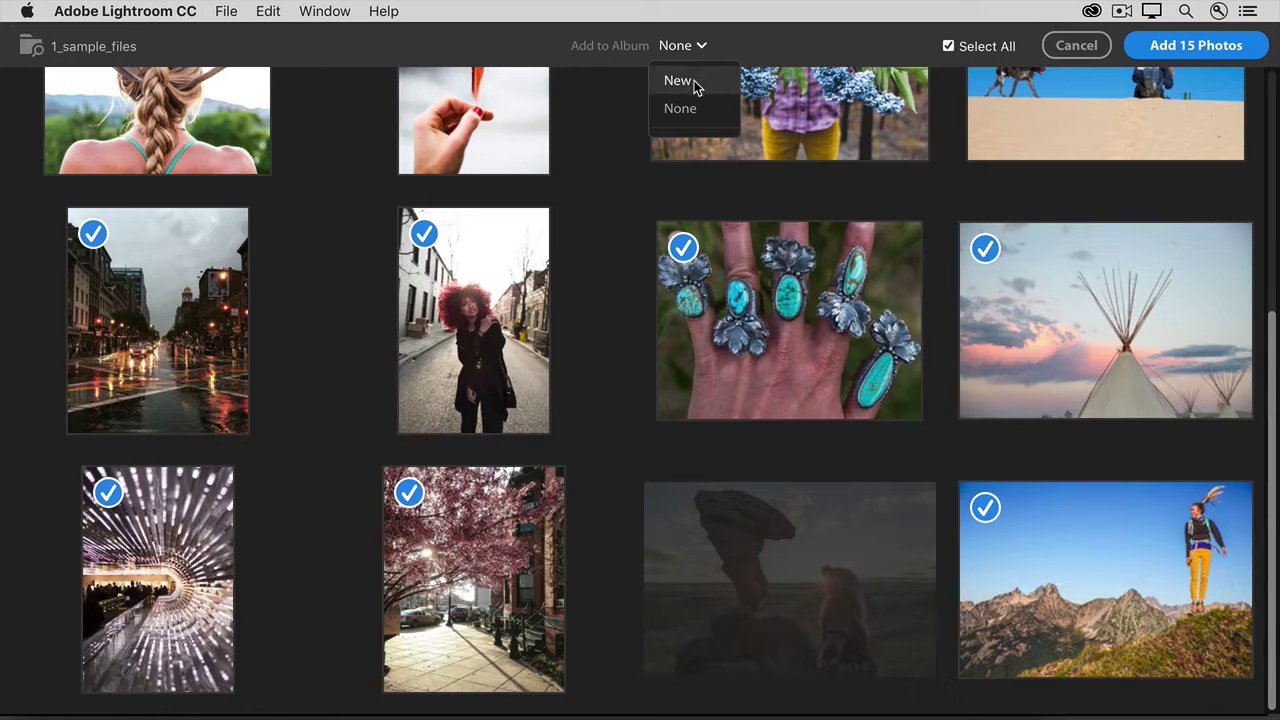
Create a new album named 'Tut 1' as the import's destination
{"action": "left_click", "coordinate": [695, 84]}
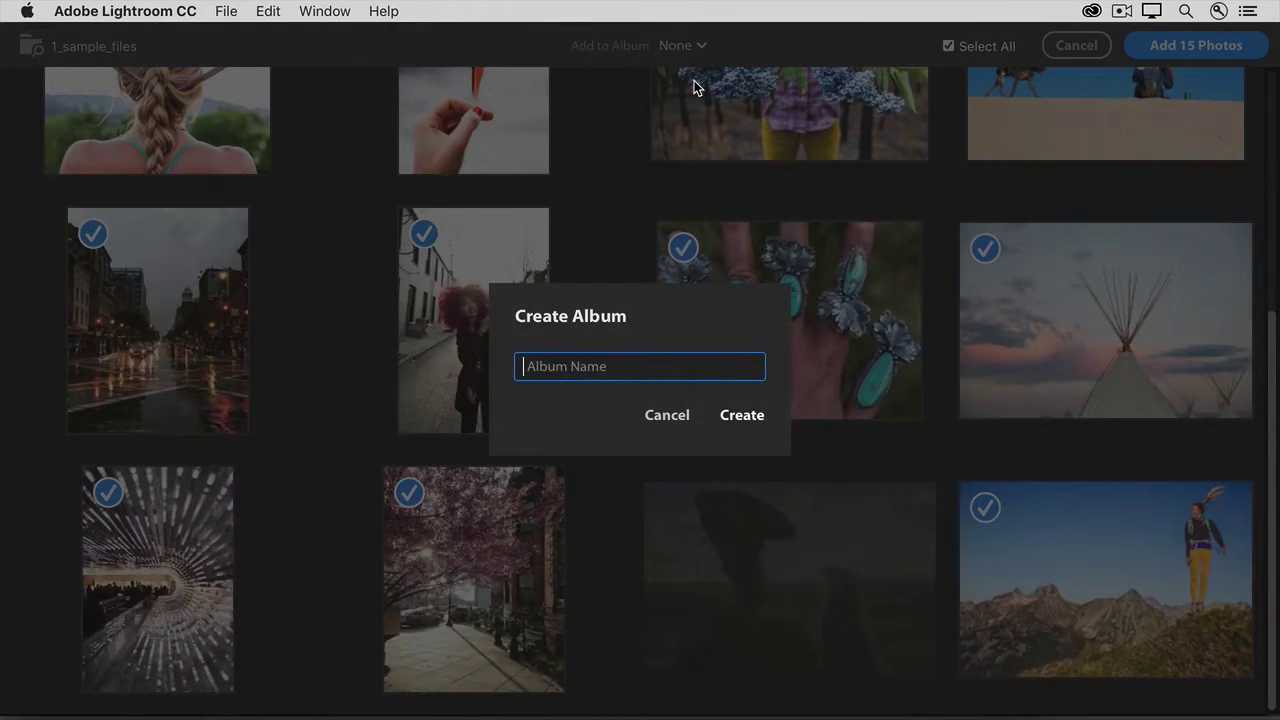
{"action": "type", "text": "Tut 1"}
{"action": "left_click", "coordinate": [734, 415]}
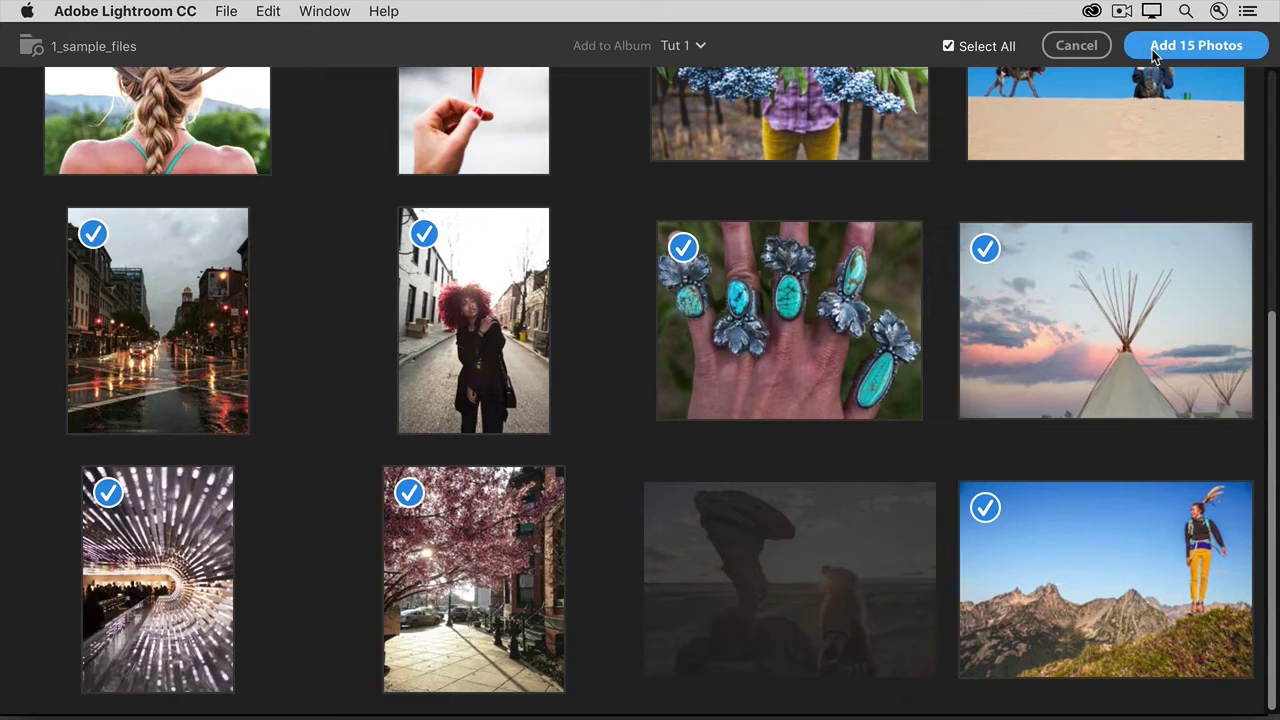
Import the 15 checked photos into the Tut 1 album
{"action": "left_click", "coordinate": [1152, 50]}
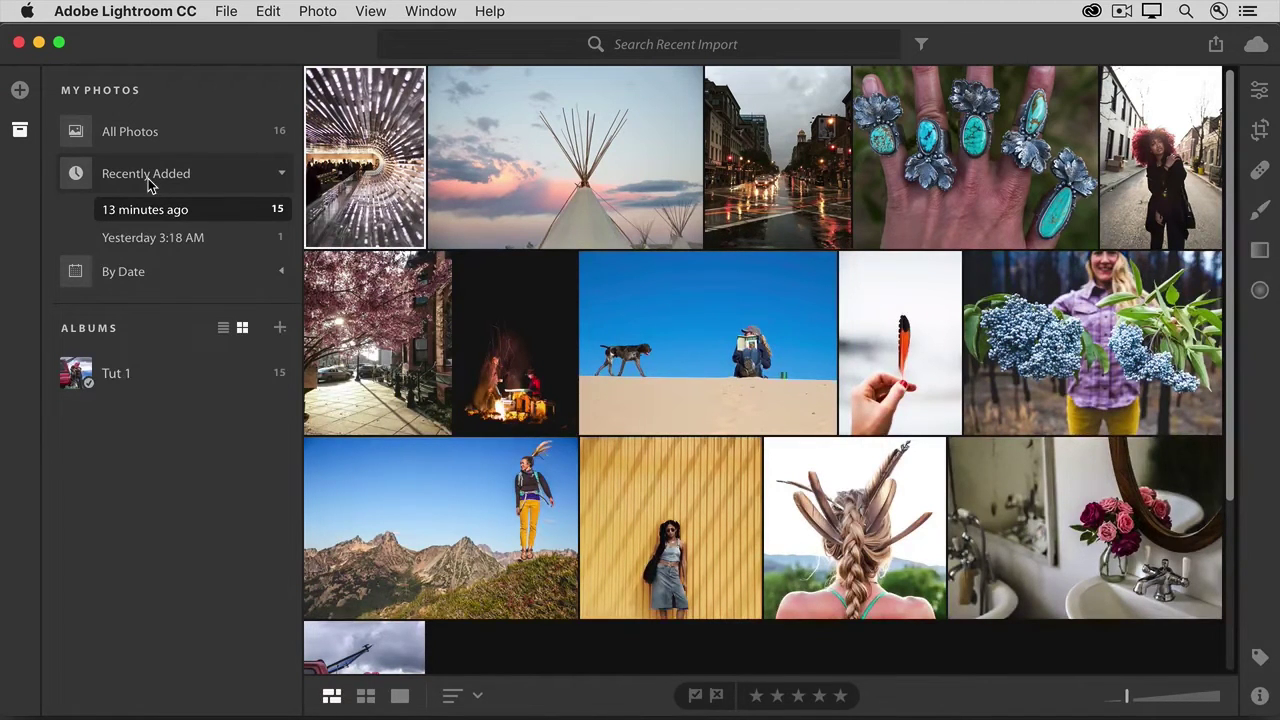
View All Photos (16), then narrow the grid to the Tut 1 album's 15 photos
{"action": "left_click", "coordinate": [162, 135]}
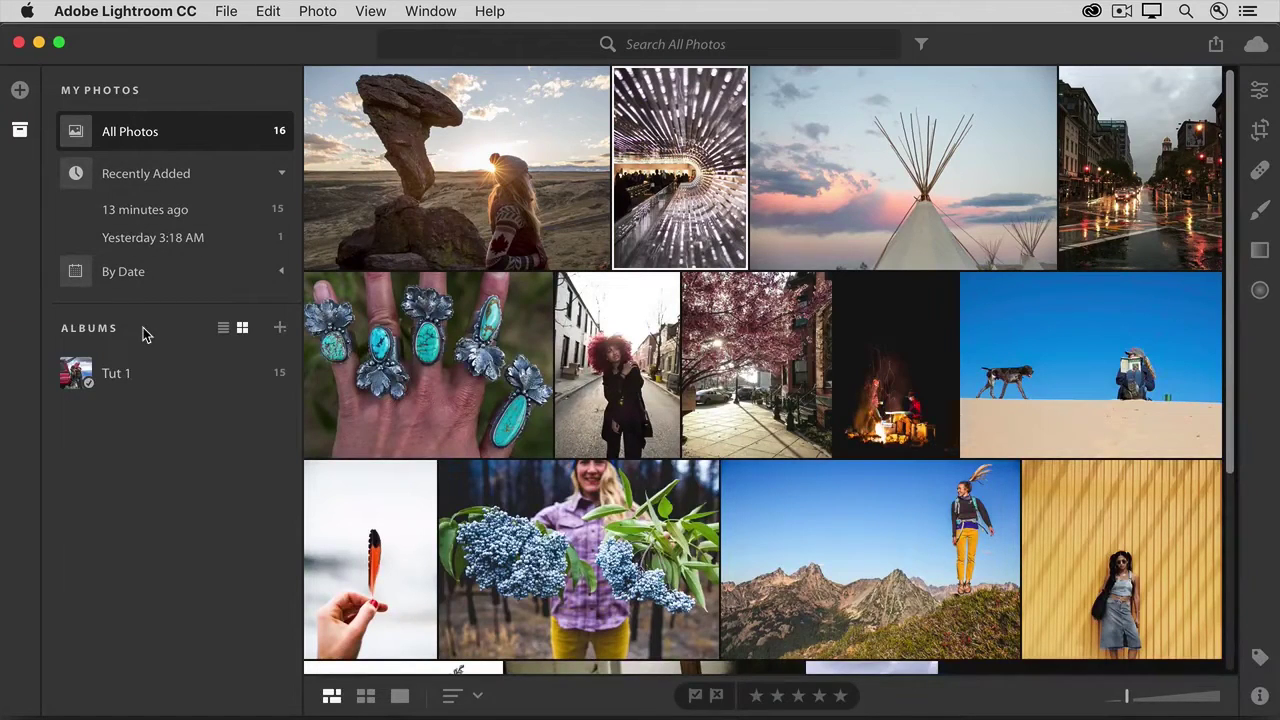
{"action": "left_click", "coordinate": [138, 386]}
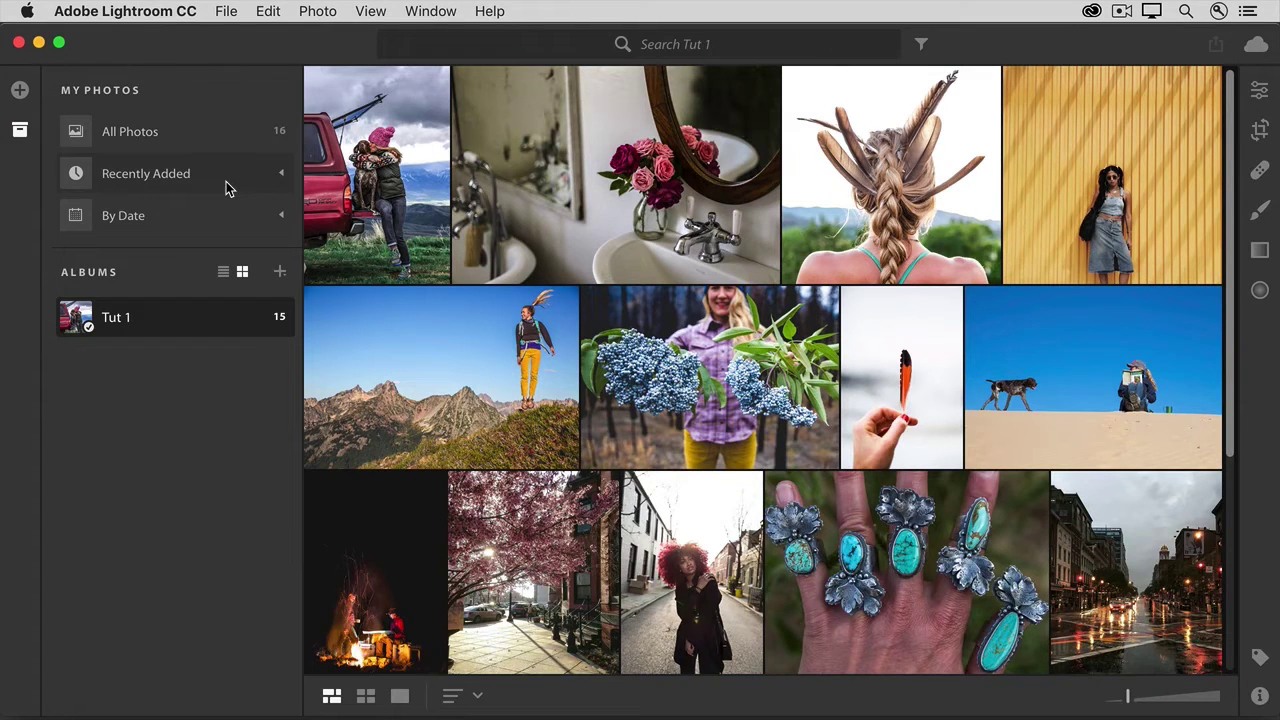
Expand the photos grouped by year, then collapse and restore the My Photos panel
{"action": "left_click", "coordinate": [281, 218]}
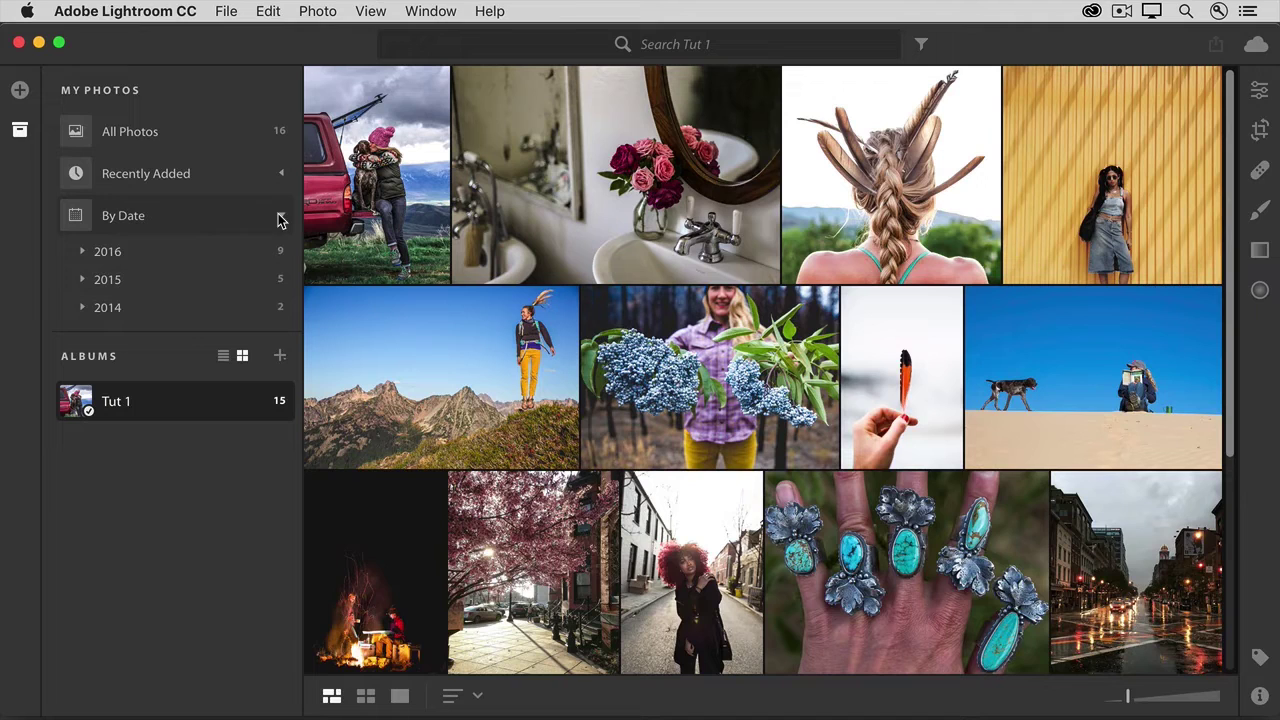
{"action": "left_click", "coordinate": [20, 132]}
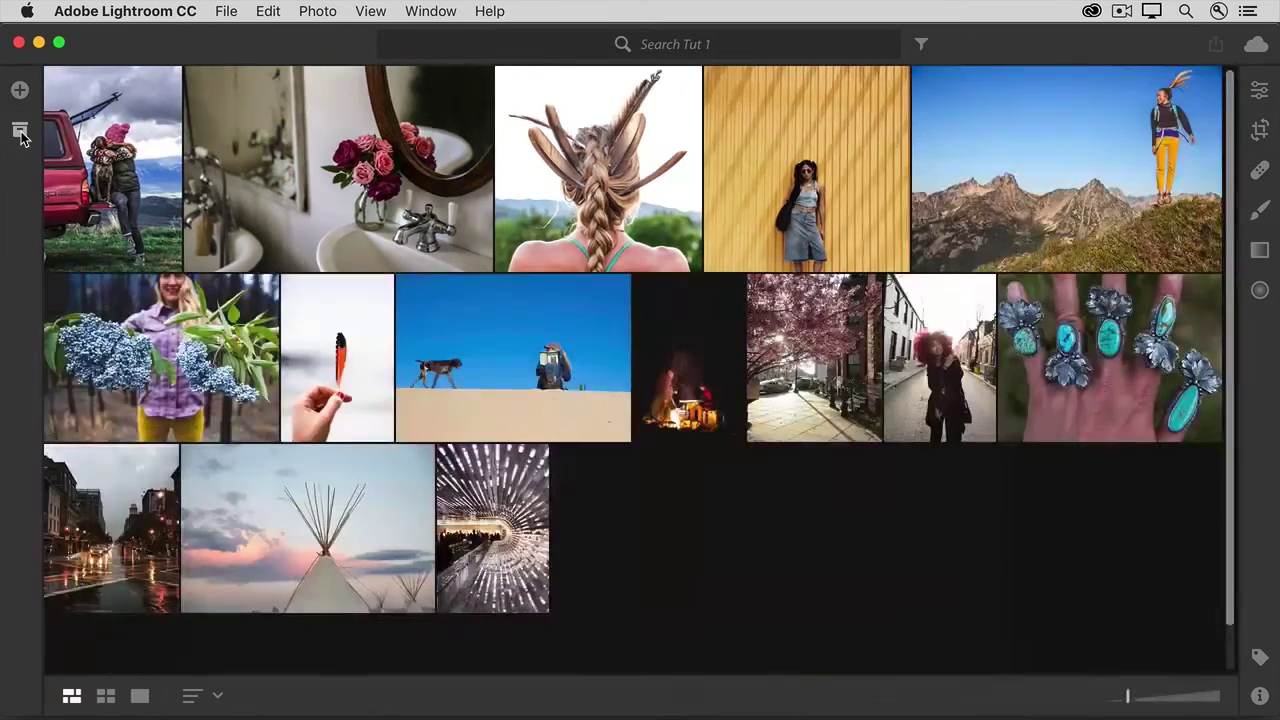
{"action": "left_click", "coordinate": [20, 132]}
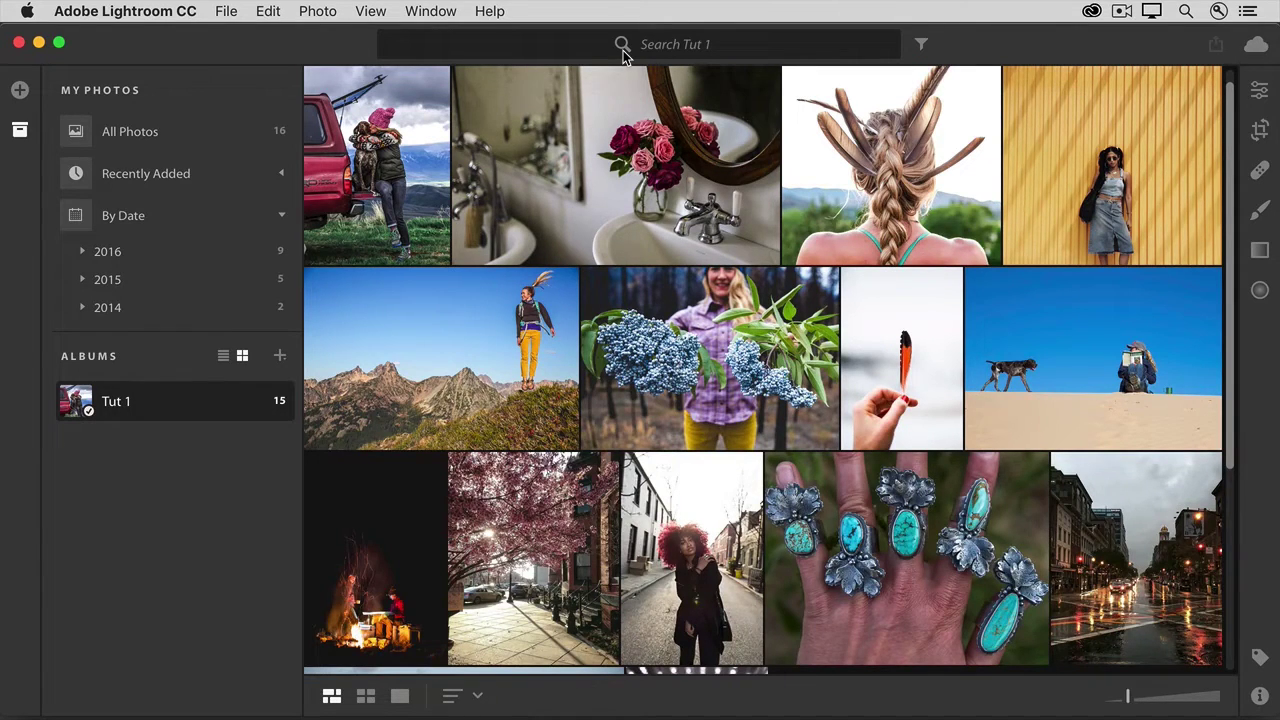
Show and hide the album filters, select the yellow-wall photo, and view its sharing options
{"action": "left_click", "coordinate": [921, 45]}
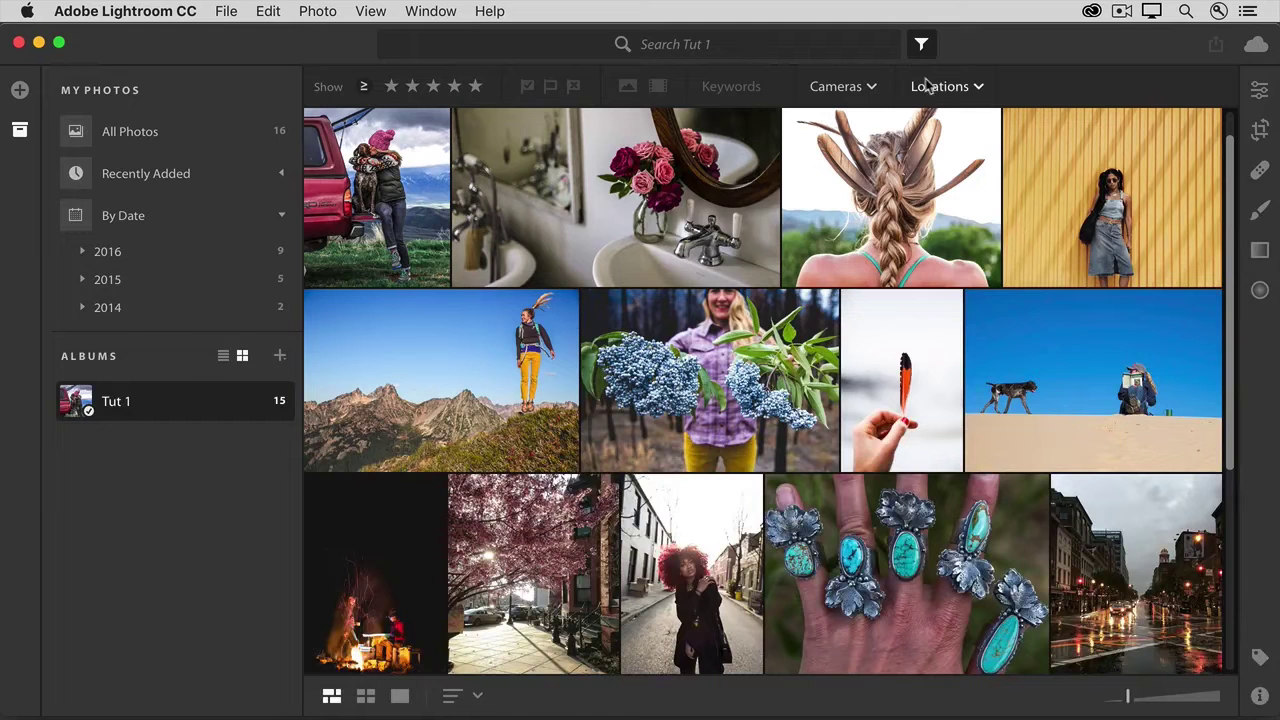
{"action": "left_click", "coordinate": [921, 45]}
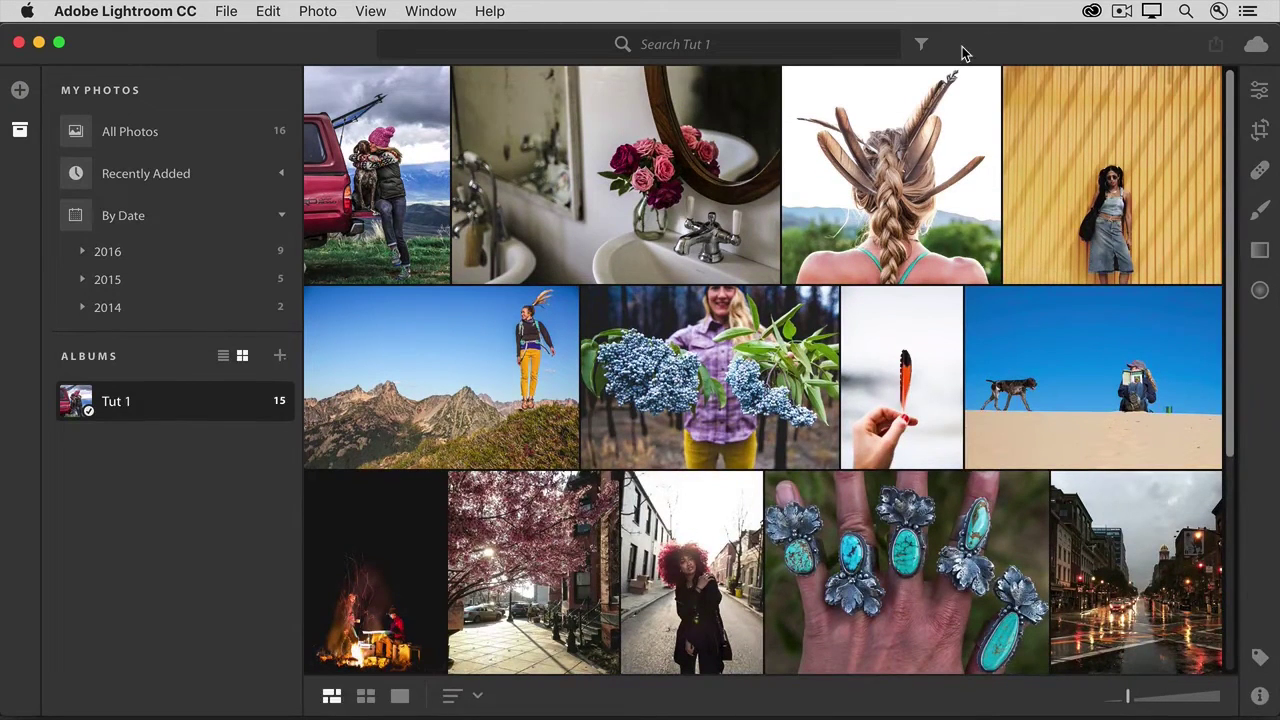
{"action": "left_click", "coordinate": [1197, 76]}
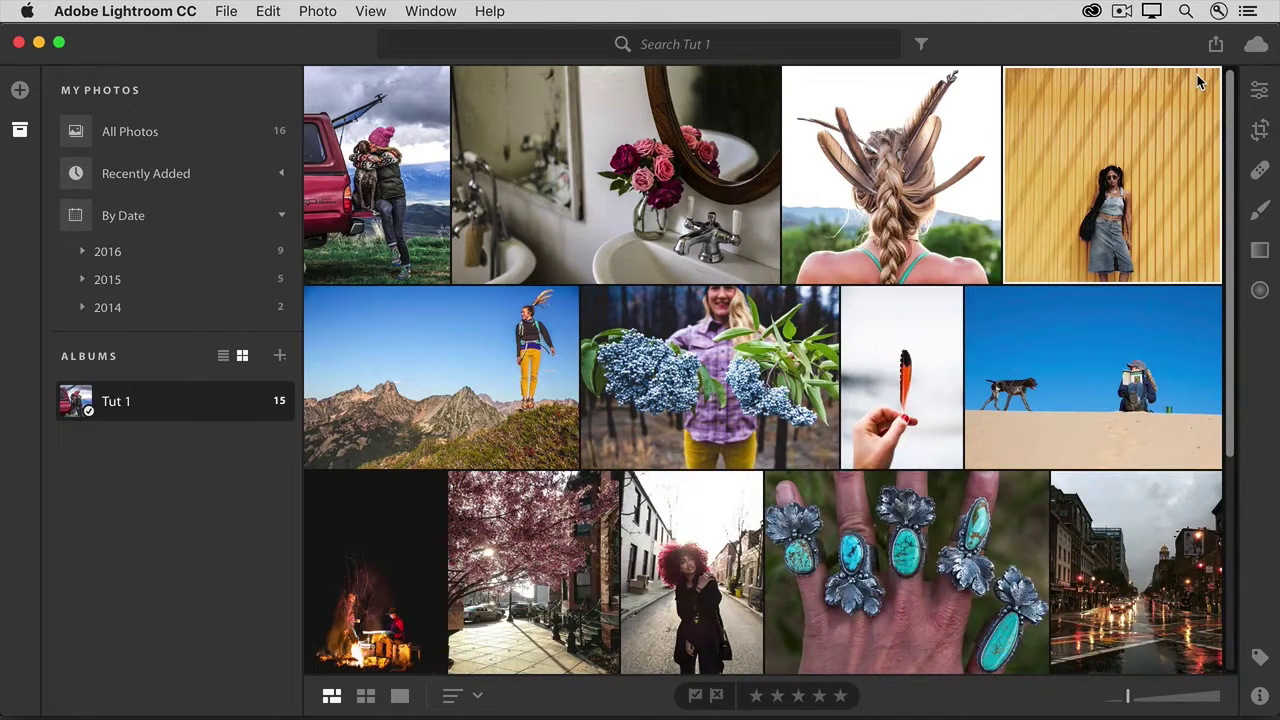
{"action": "left_click", "coordinate": [1216, 46]}
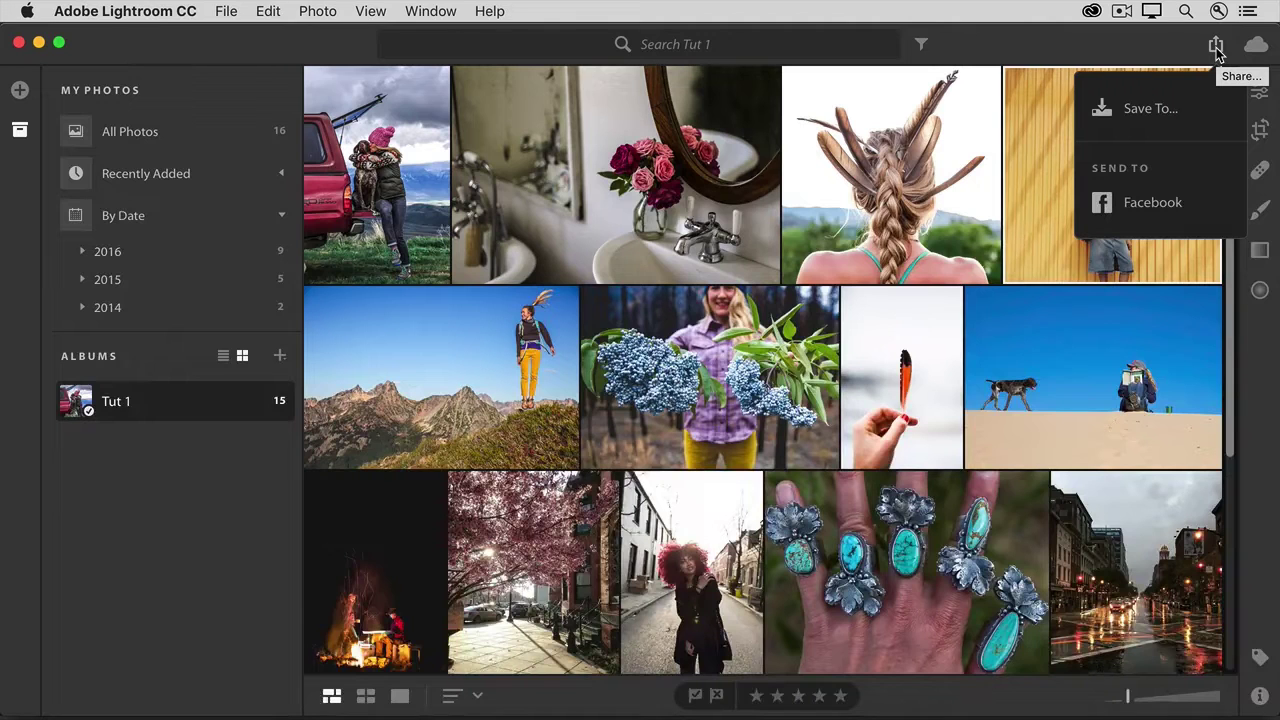
Dismiss the sharing options and check cloud storage and sync status
{"action": "left_click", "coordinate": [1210, 280]}
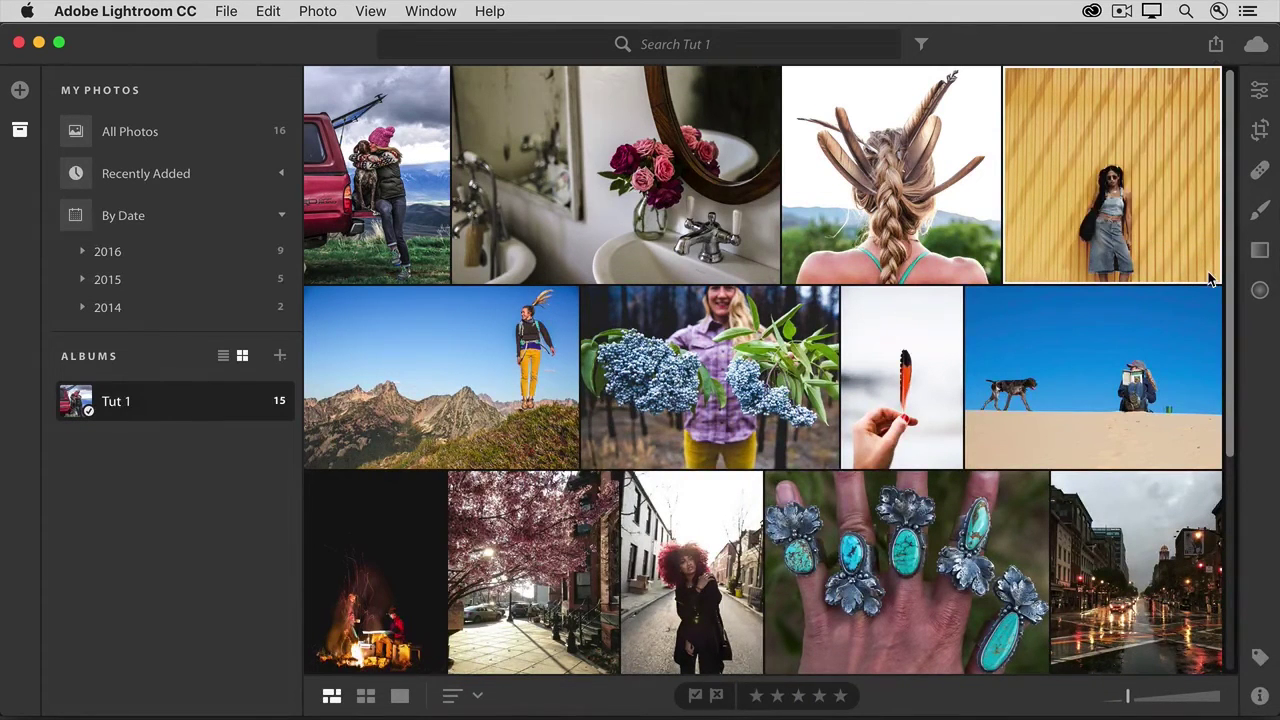
{"action": "left_click", "coordinate": [1255, 50]}
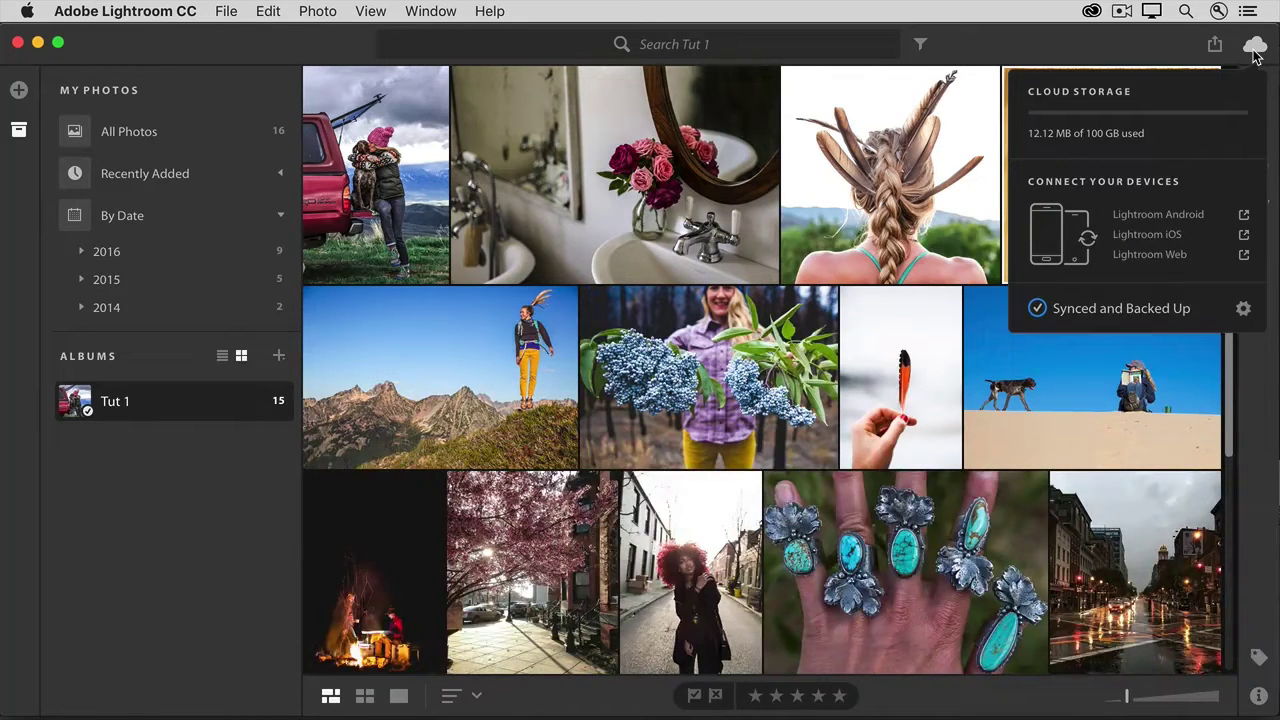
{"action": "left_click", "coordinate": [1273, 385]}
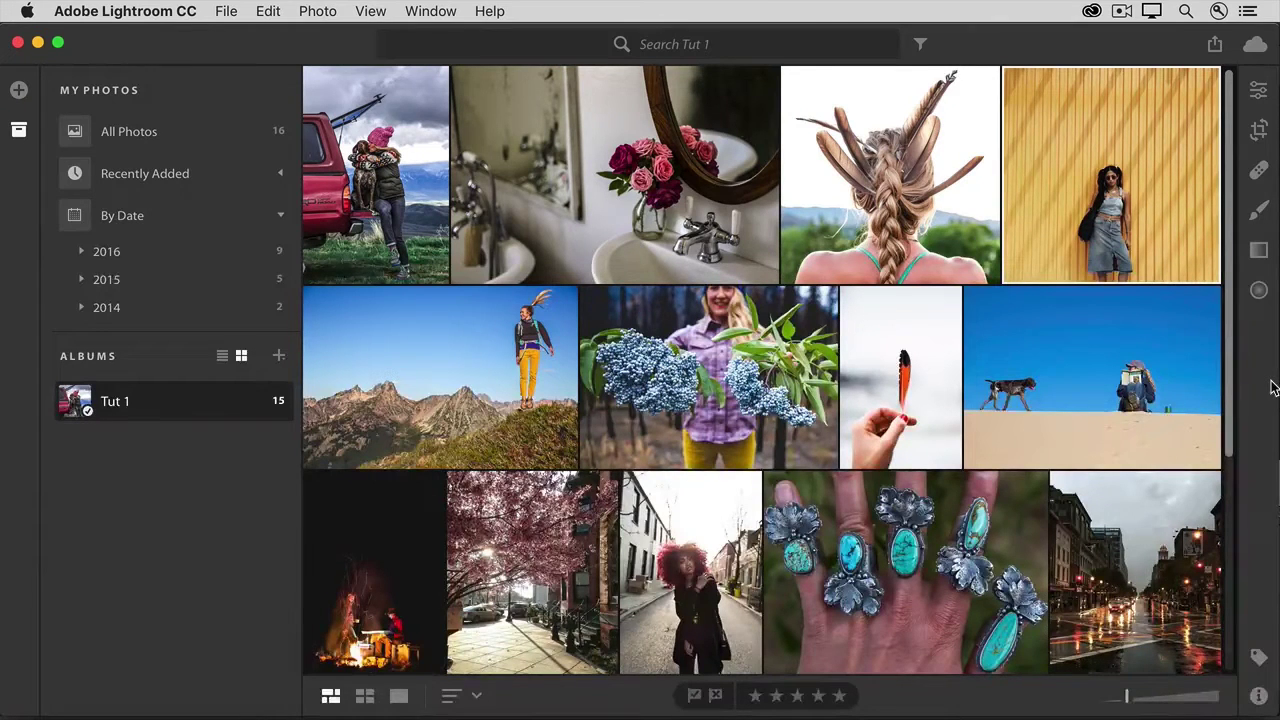
Open the yellow-wall photo's Light and Color adjustments and look through the extra editing options
{"action": "left_click", "coordinate": [1259, 91]}
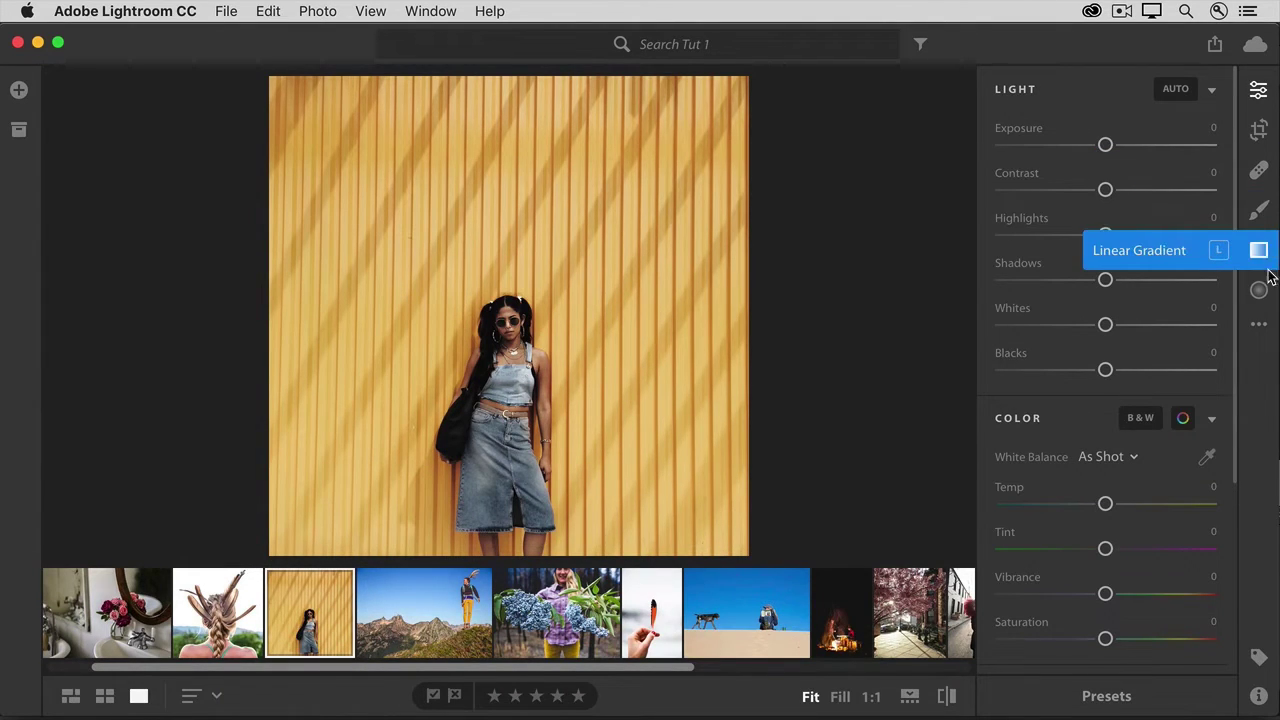
{"action": "left_click", "coordinate": [1260, 327]}
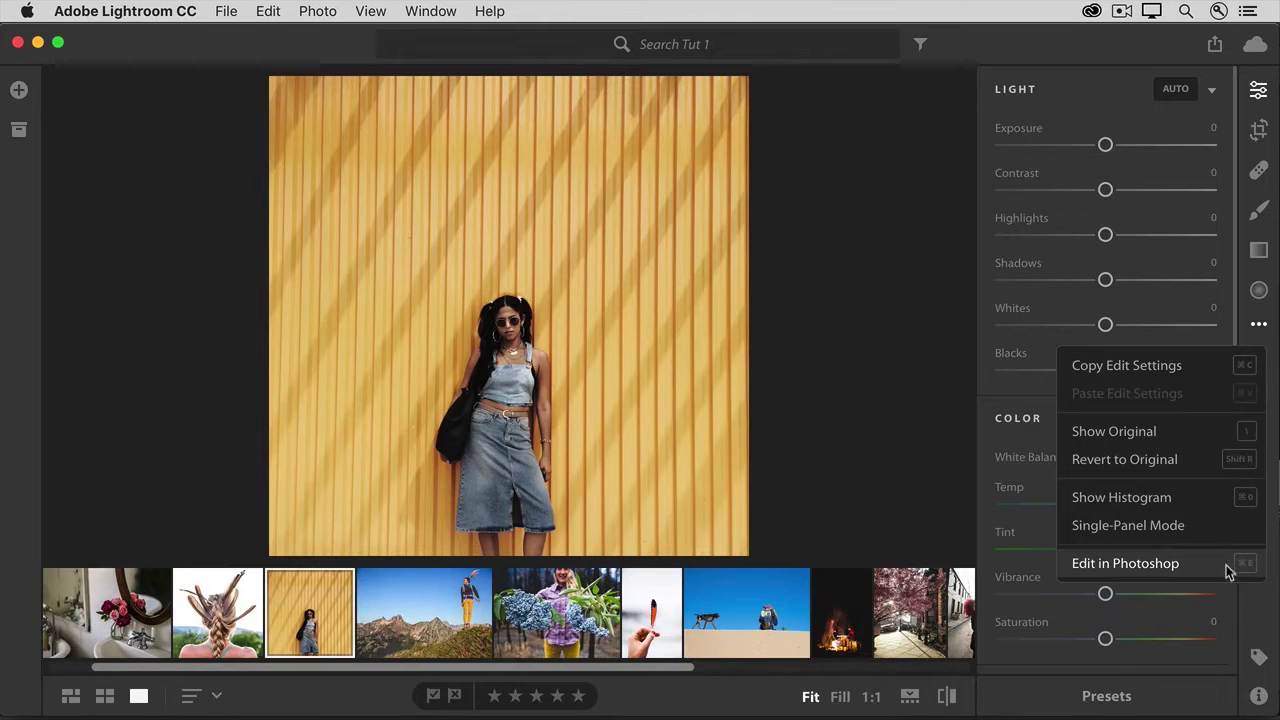
{"action": "left_click", "coordinate": [1262, 650]}
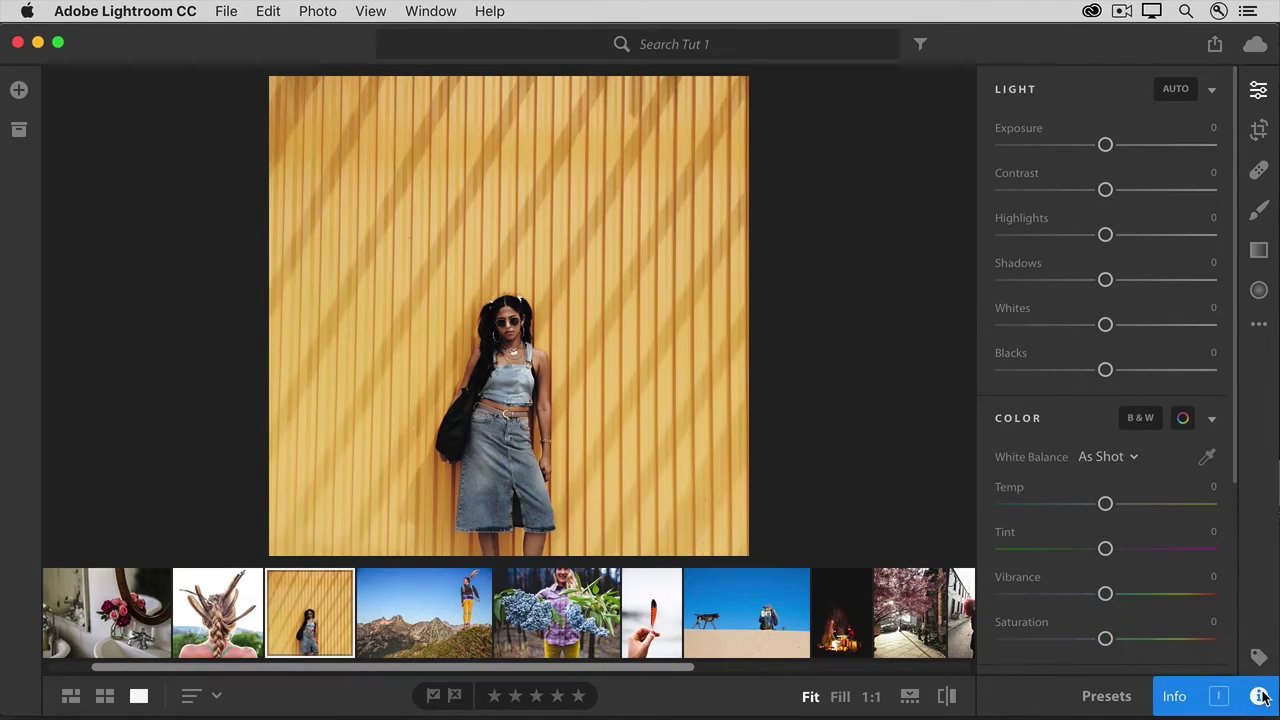
Hide the Info panel, view the mountain and blue flowers photos from the filmstrip, then return to the Tut 1 grid
{"action": "left_click", "coordinate": [1260, 696]}
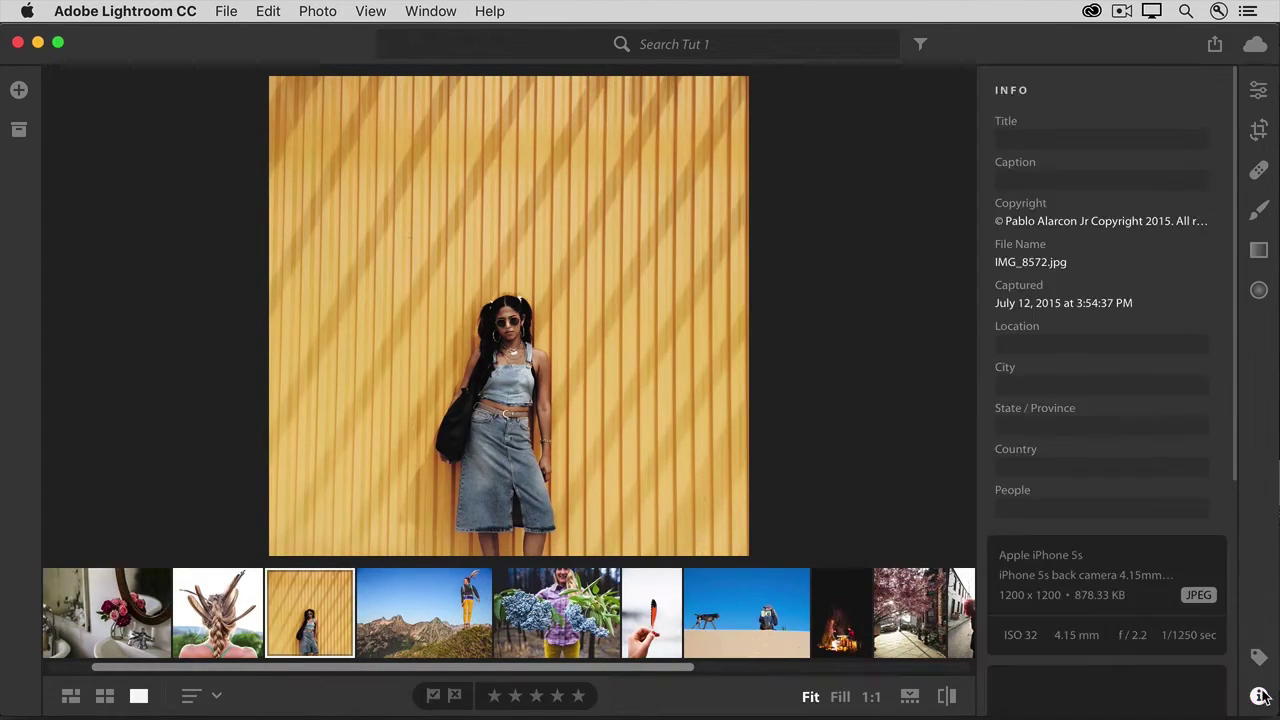
{"action": "left_click", "coordinate": [1260, 696]}
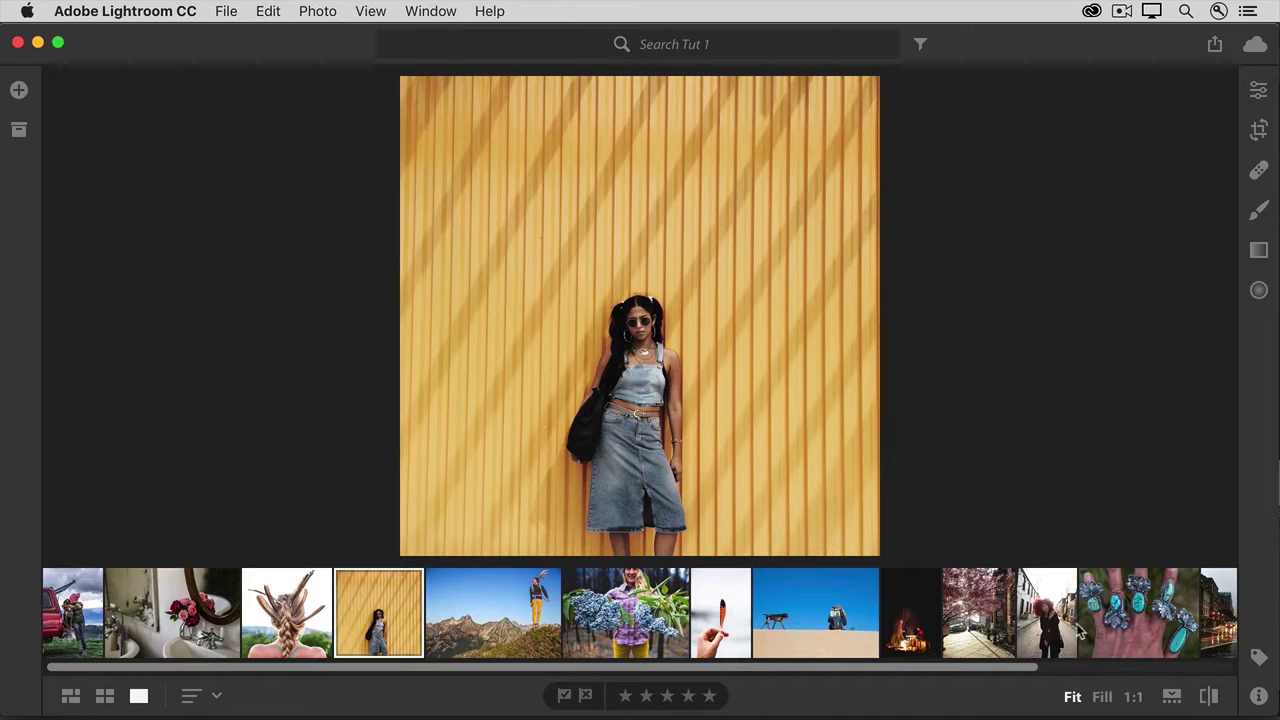
{"action": "left_click", "coordinate": [490, 640]}
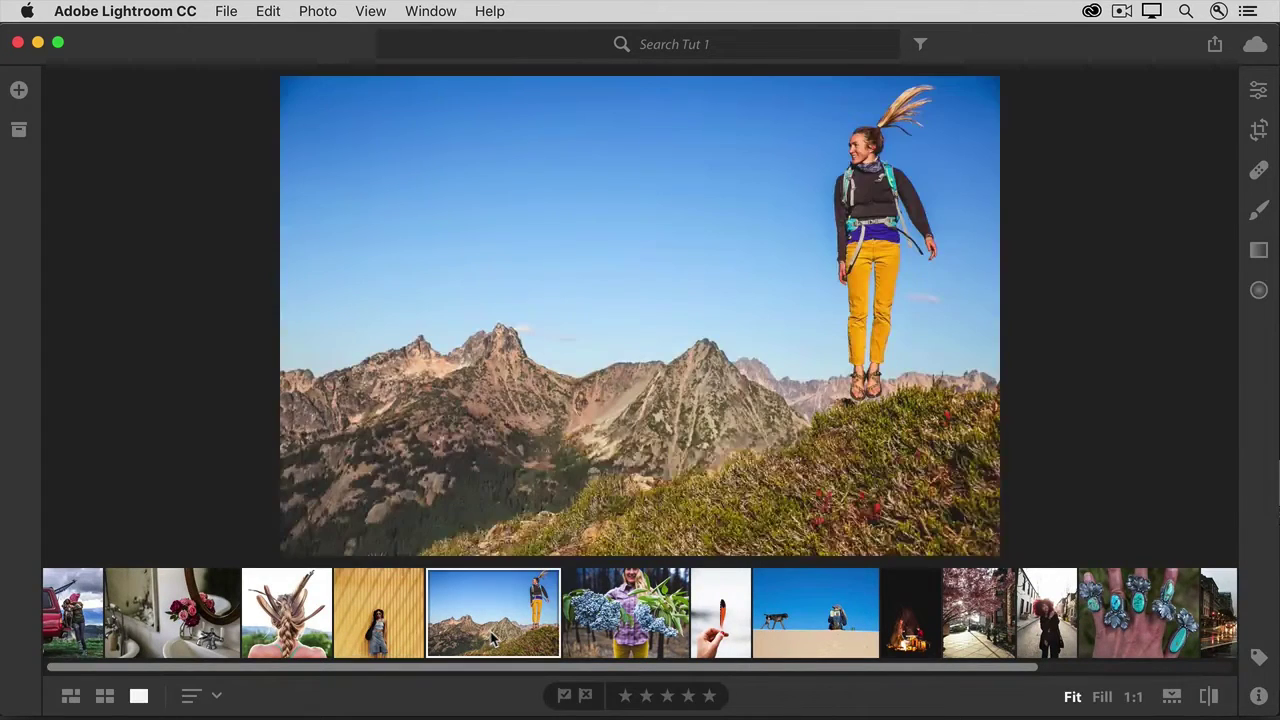
{"action": "left_click", "coordinate": [630, 630]}
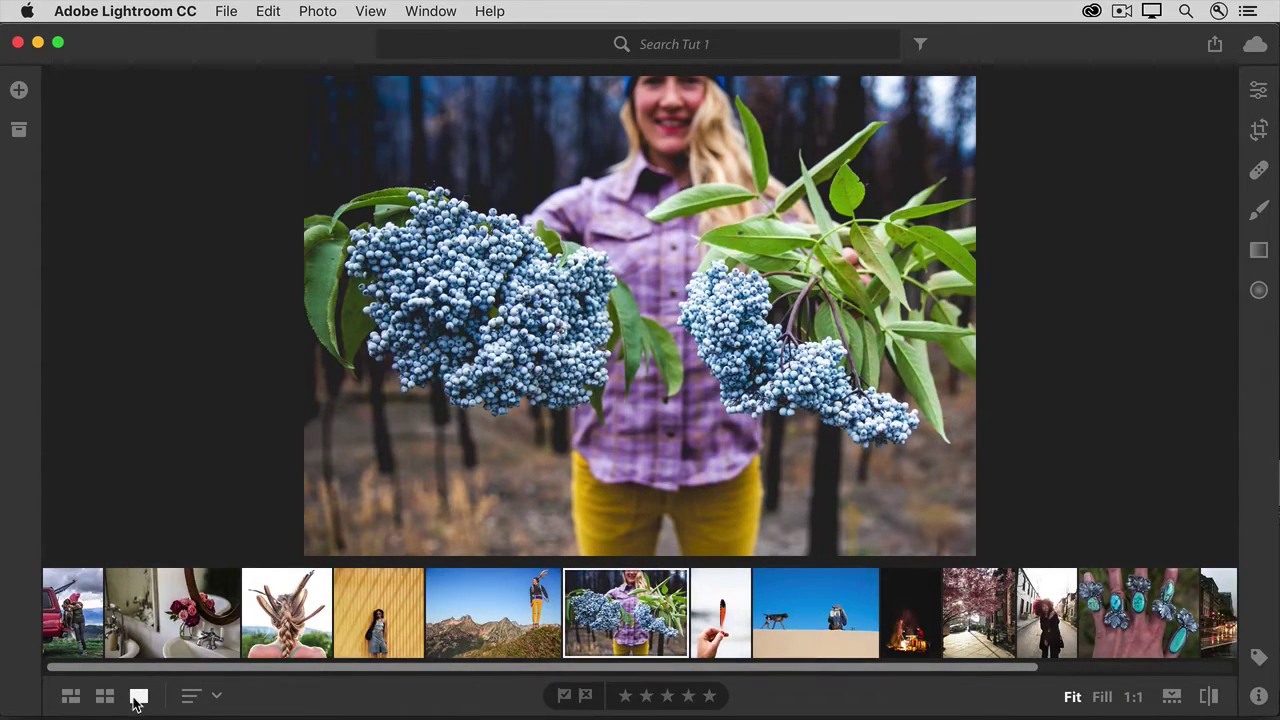
{"action": "left_click", "coordinate": [70, 697]}
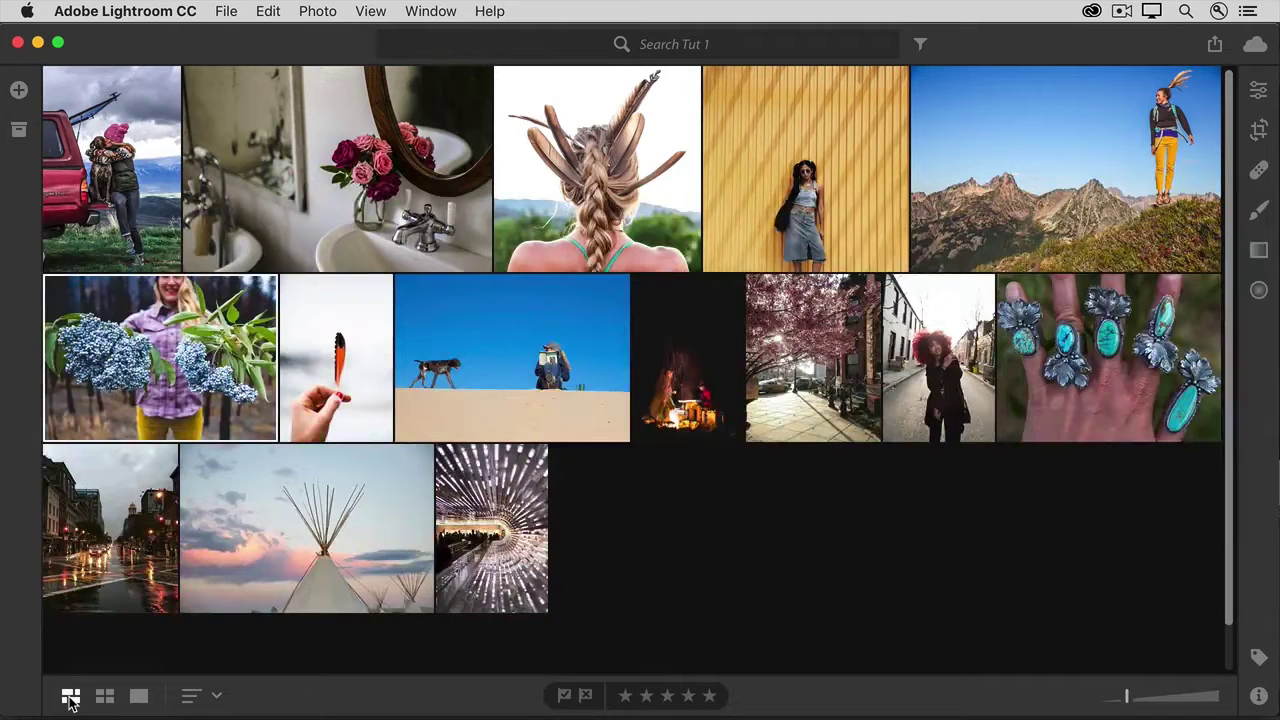
{"action": "left_click", "coordinate": [18, 129]}
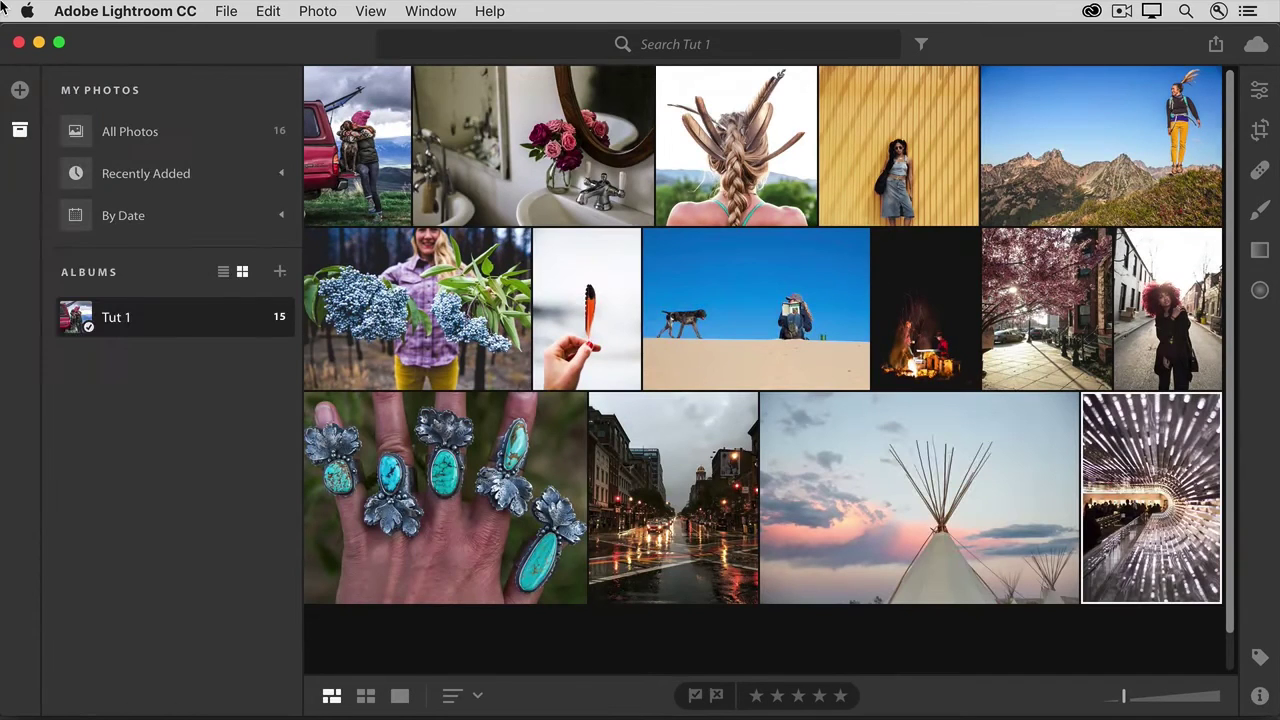